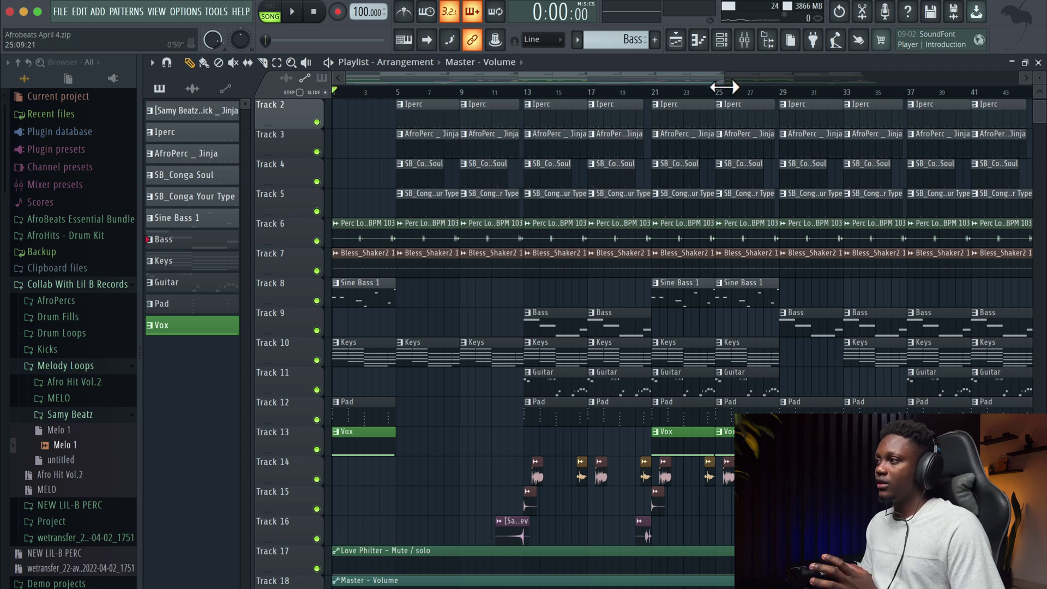
Step: Open the mixer and lower the Sine Bass 1 fader while the song plays
{"action": "left_click_drag", "start_coordinate": [722, 81], "coordinate": [805, 90]}
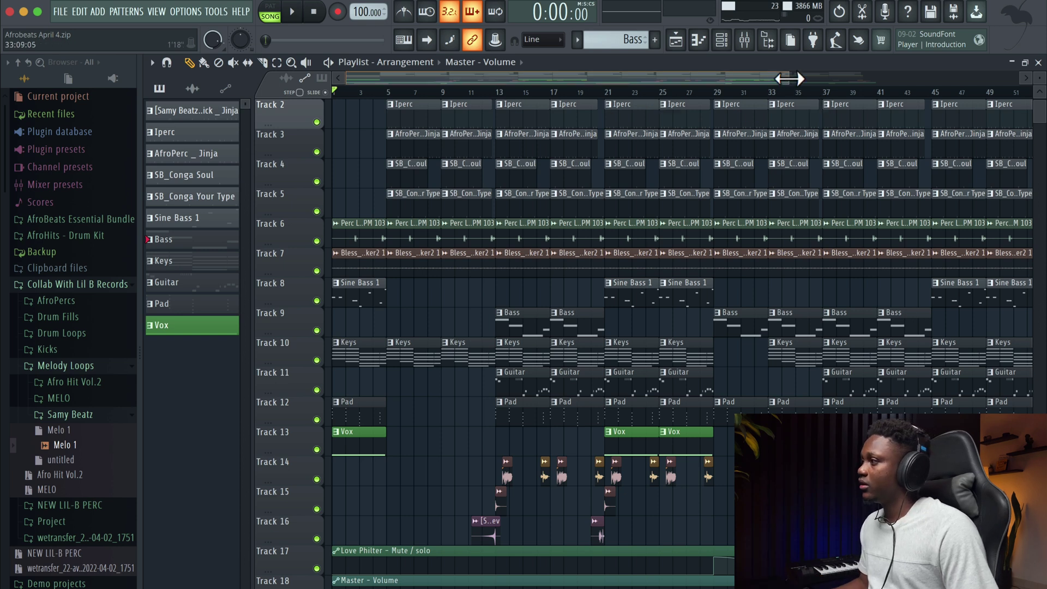
{"action": "key", "text": "F9"}
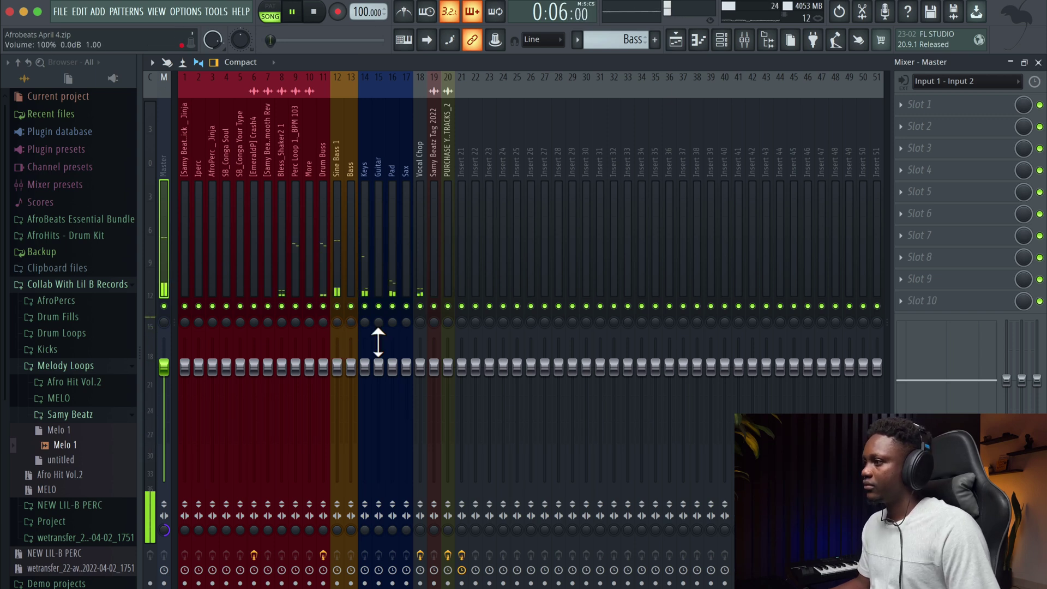
{"action": "left_click_drag", "start_coordinate": [337, 366], "coordinate": [338, 388]}
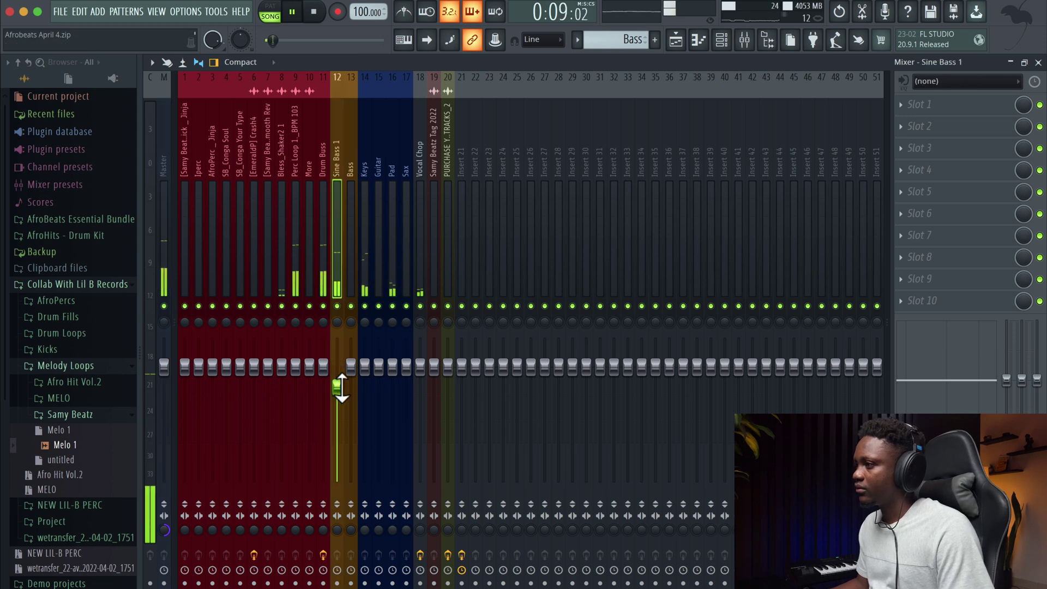
Step: Restart playback from about 0:48 in the arrangement and set the Sine Bass 1 volume to about 83% (-3.9 dB)
{"action": "key", "text": "space"}
{"action": "left_click", "coordinate": [676, 39]}
{"action": "left_click", "coordinate": [596, 103]}
{"action": "key", "text": "F9"}
{"action": "key", "text": "space"}
{"action": "mouse_move", "coordinate": [338, 387]}
{"action": "left_mouse_down"}
{"action": "mouse_move", "coordinate": [343, 351]}
{"action": "mouse_move", "coordinate": [339, 398]}
{"action": "mouse_move", "coordinate": [338, 385]}
{"action": "left_mouse_up"}
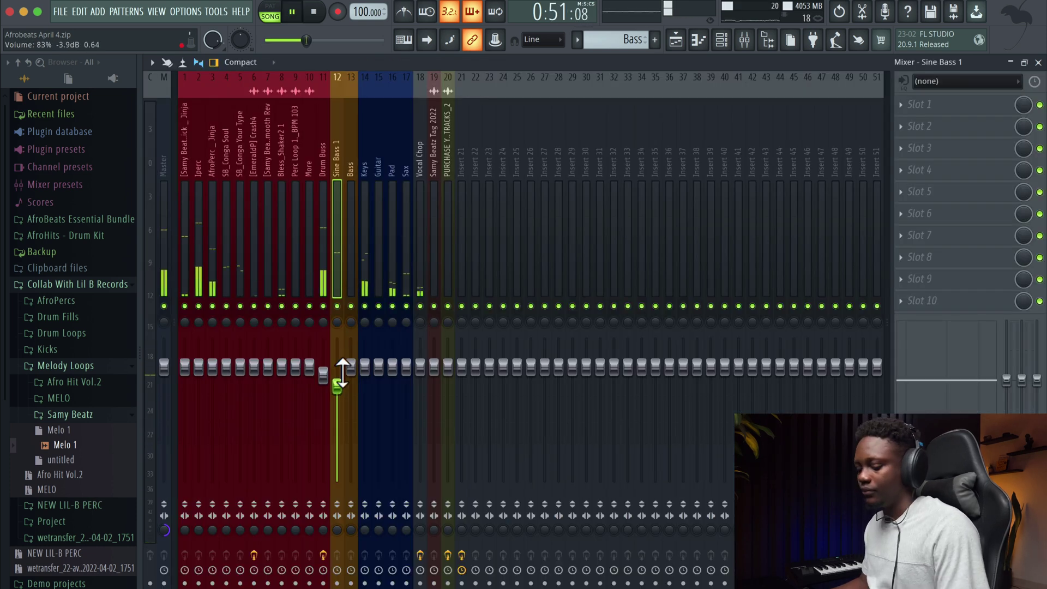
Step: Lower the mixer faders of Iperc, AfroPerc _ Jinja, Sax, Guitar and Bass to balance them during playback
{"action": "left_click_drag", "start_coordinate": [199, 367], "coordinate": [211, 436]}
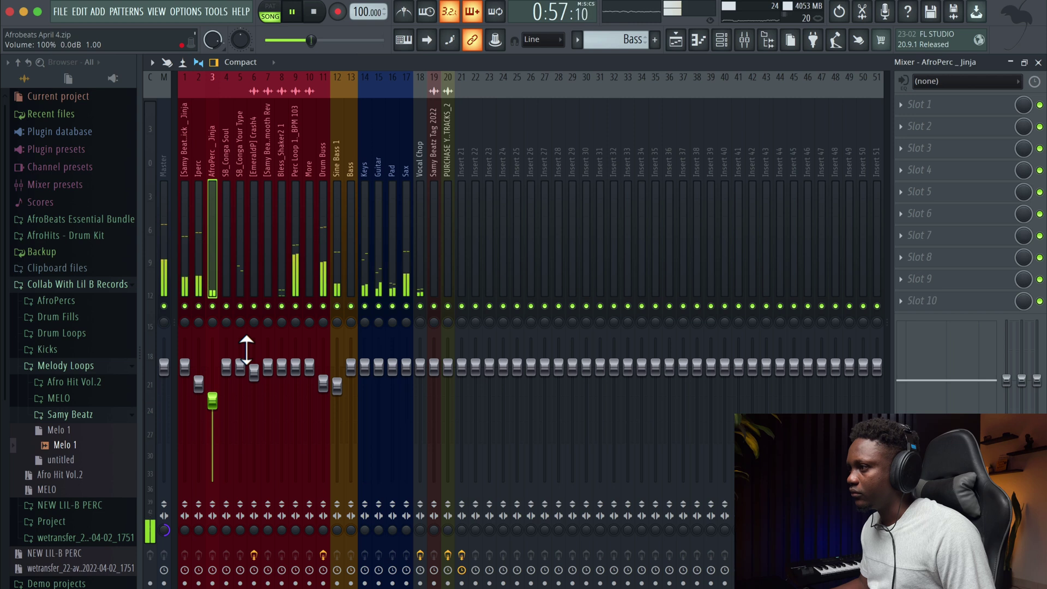
{"action": "left_click_drag", "start_coordinate": [405, 371], "coordinate": [407, 382]}
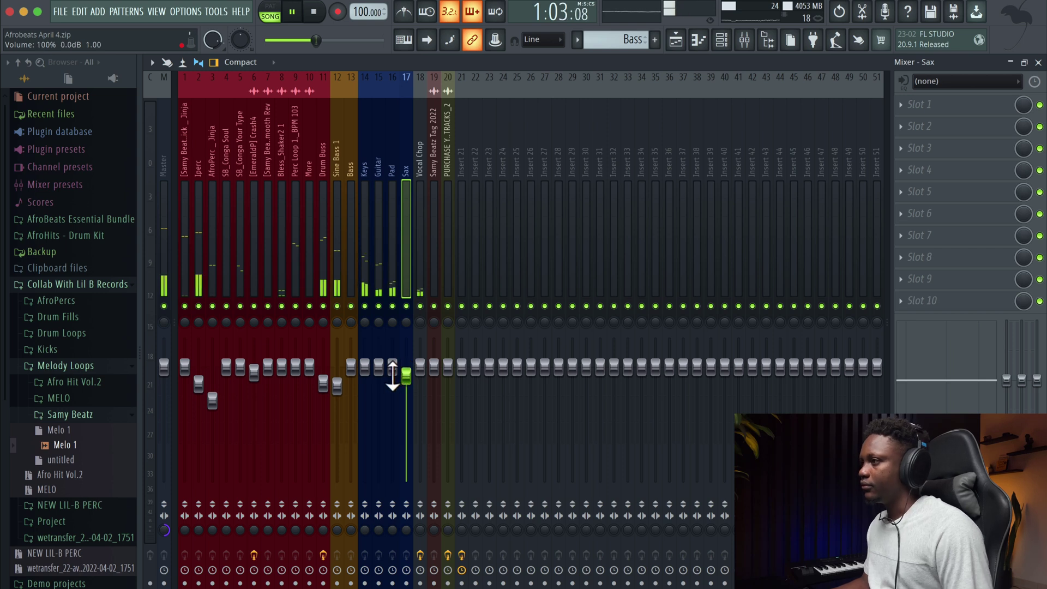
{"action": "left_click_drag", "start_coordinate": [381, 372], "coordinate": [381, 379]}
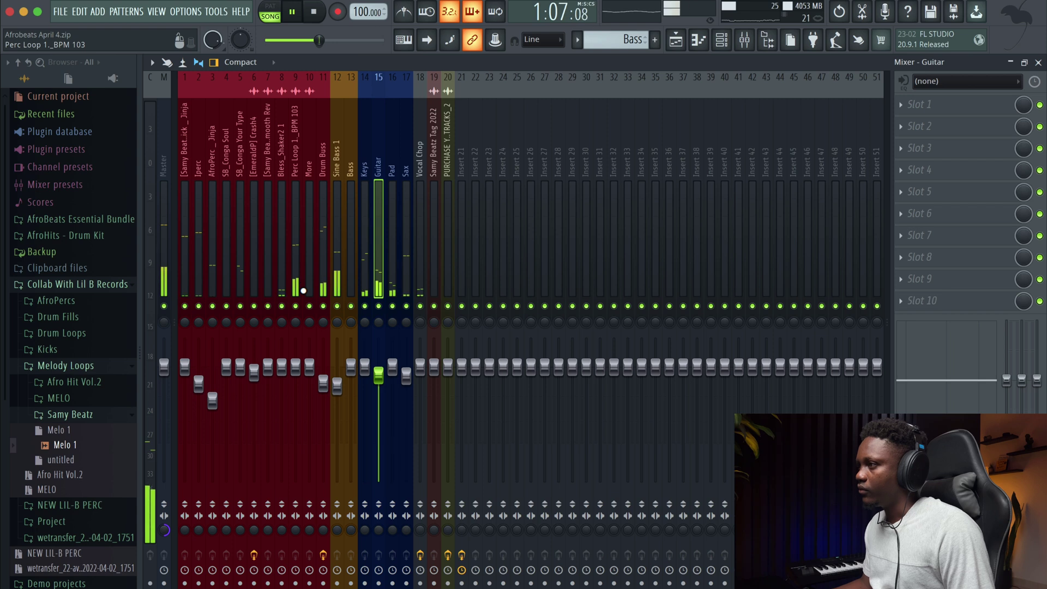
{"action": "left_click_drag", "start_coordinate": [351, 367], "coordinate": [351, 369]}
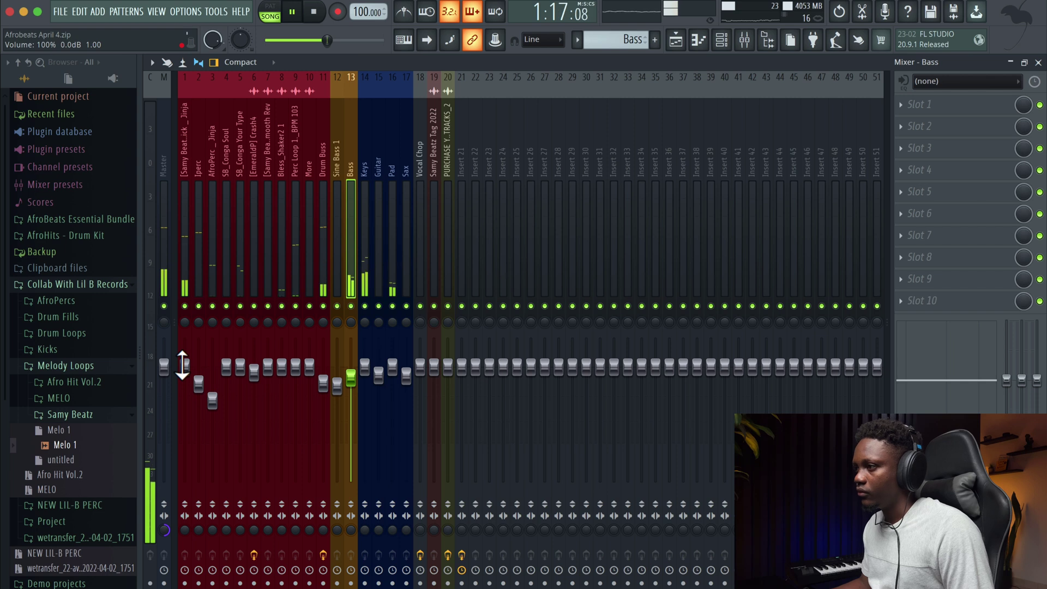
Step: Test the kick's fader and return it to 100%, and reset the Master track's stereo separation to original
{"action": "left_click_drag", "start_coordinate": [182, 365], "coordinate": [184, 455]}
{"action": "left_click_drag", "start_coordinate": [184, 372], "coordinate": [185, 374]}
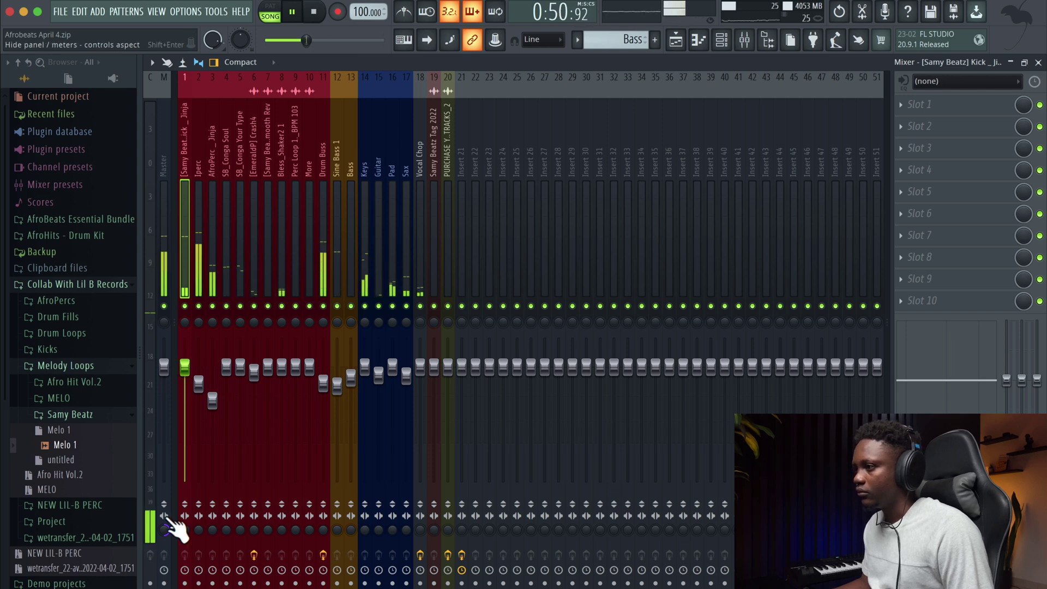
{"action": "left_click", "coordinate": [170, 531]}
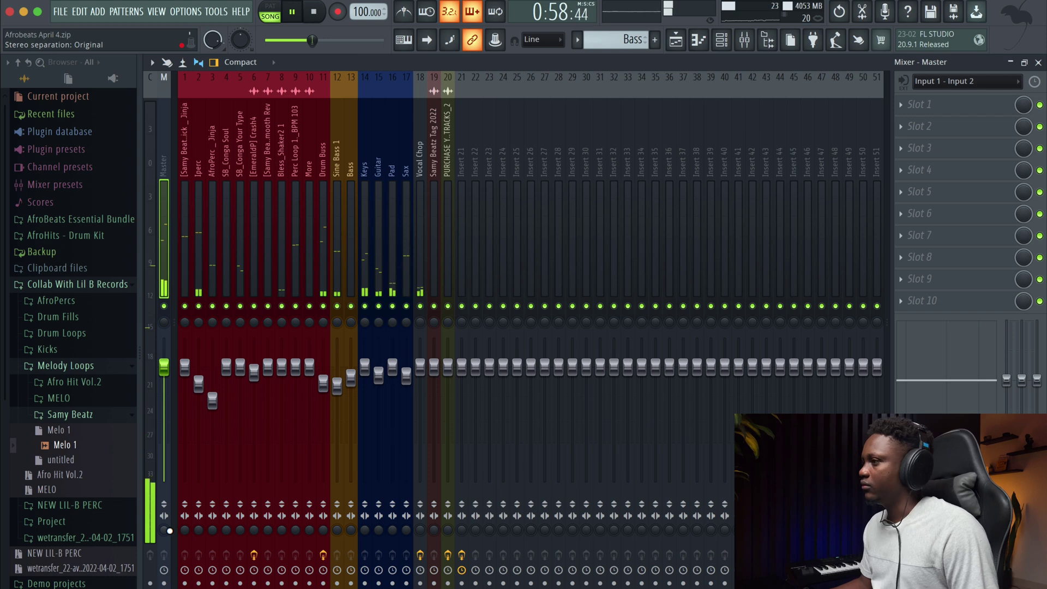
{"action": "key", "text": "space"}
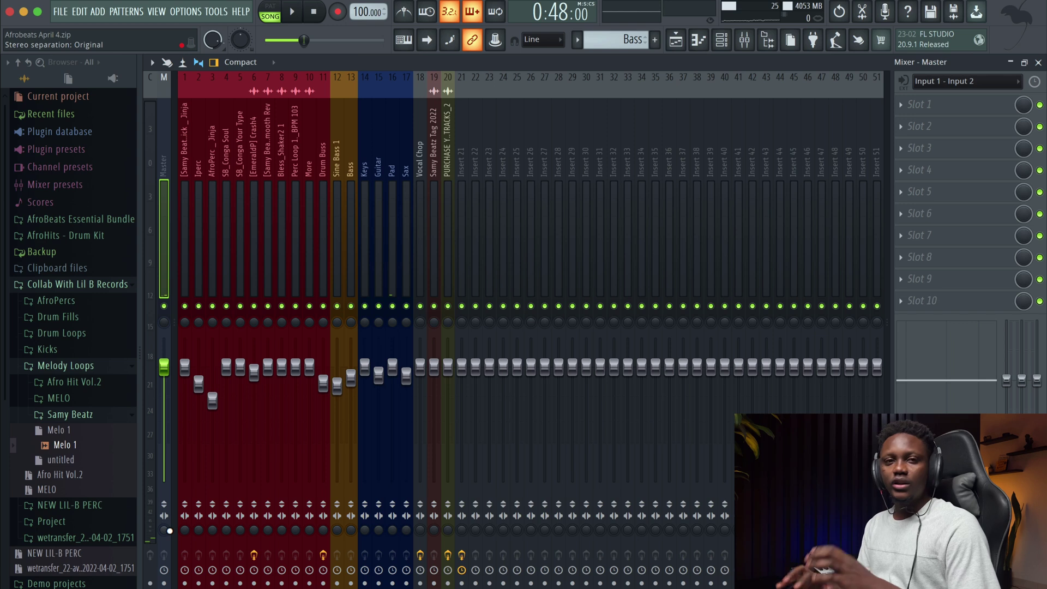
Step: Add Fruity parametric EQ 2 to the soloed Keys track and turn band 1 into a high-pass filter in the bass range
{"action": "left_click", "coordinate": [231, 446]}
{"action": "scroll", "coordinate": [351, 256], "scroll_direction": "right", "scroll_amount": 2}
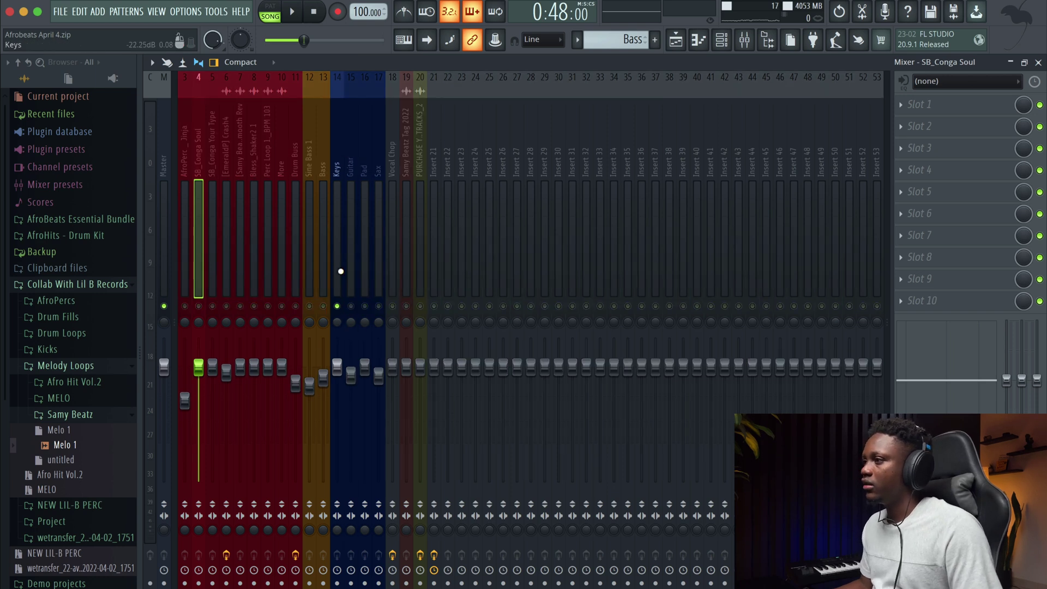
{"action": "left_click", "coordinate": [339, 159]}
{"action": "left_click_drag", "start_coordinate": [642, 222], "coordinate": [641, 210]}
{"action": "left_click_drag", "start_coordinate": [319, 318], "coordinate": [267, 369]}
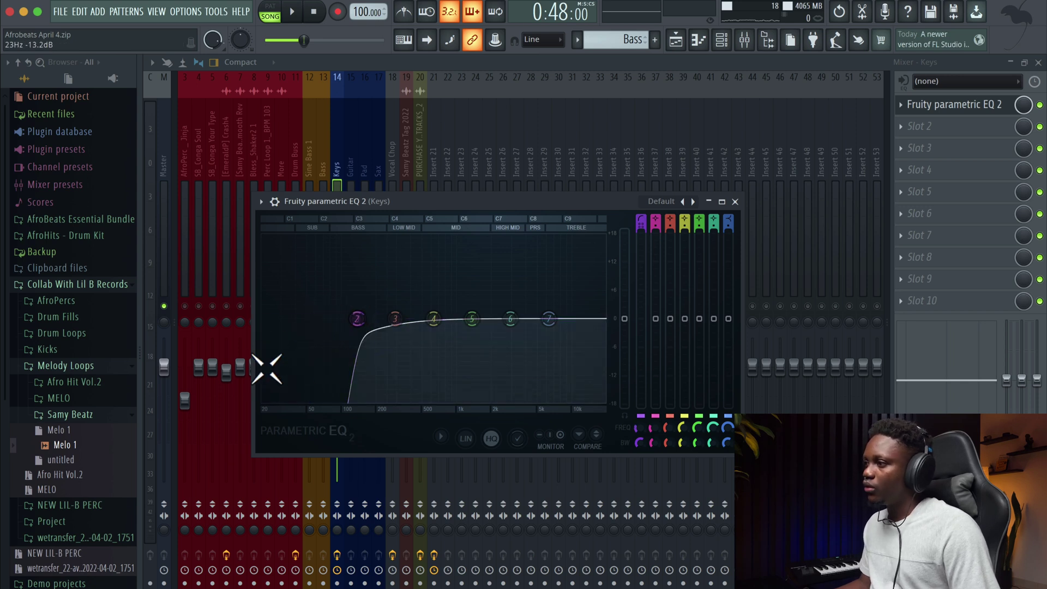
Step: Play back the soloed Keys, fine-tune the EQ's high-pass cutoff to about 140 Hz and close the EQ
{"action": "key", "text": "space"}
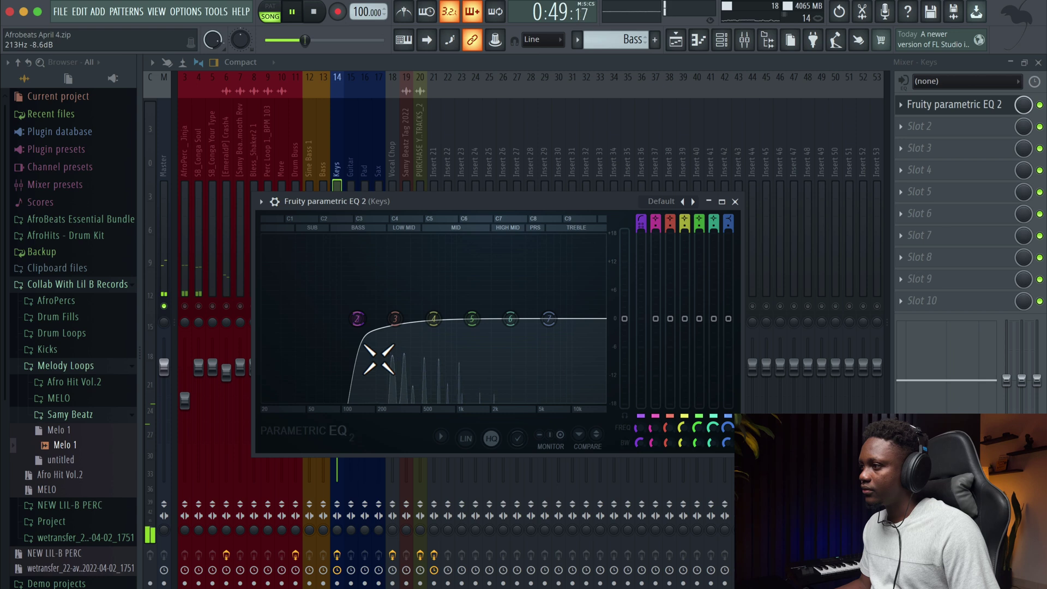
{"action": "scroll", "coordinate": [372, 330], "scroll_direction": "down", "scroll_amount": 3}
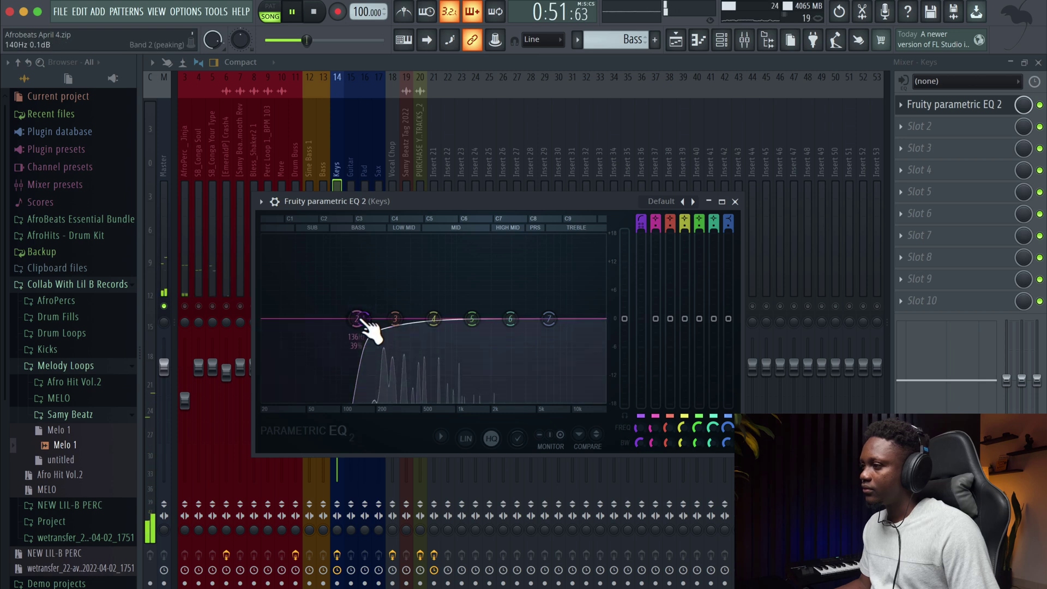
{"action": "left_click", "coordinate": [735, 202]}
{"action": "key", "text": "space"}
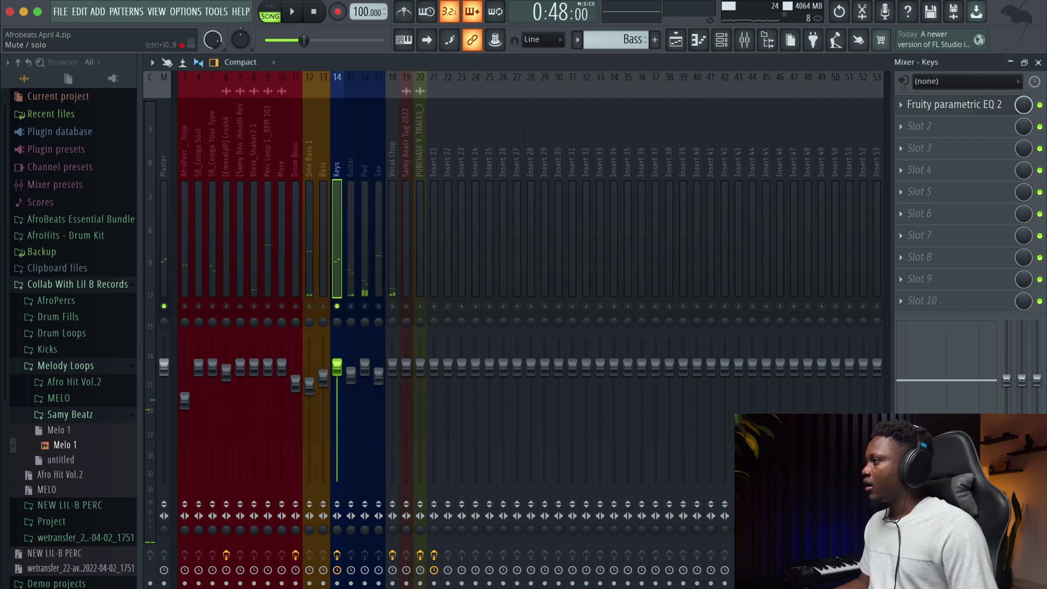
Step: Load Fruity Flanger in slot 2 of the Keys track and set its wet level to about -6.2 dB
{"action": "left_click", "coordinate": [916, 128]}
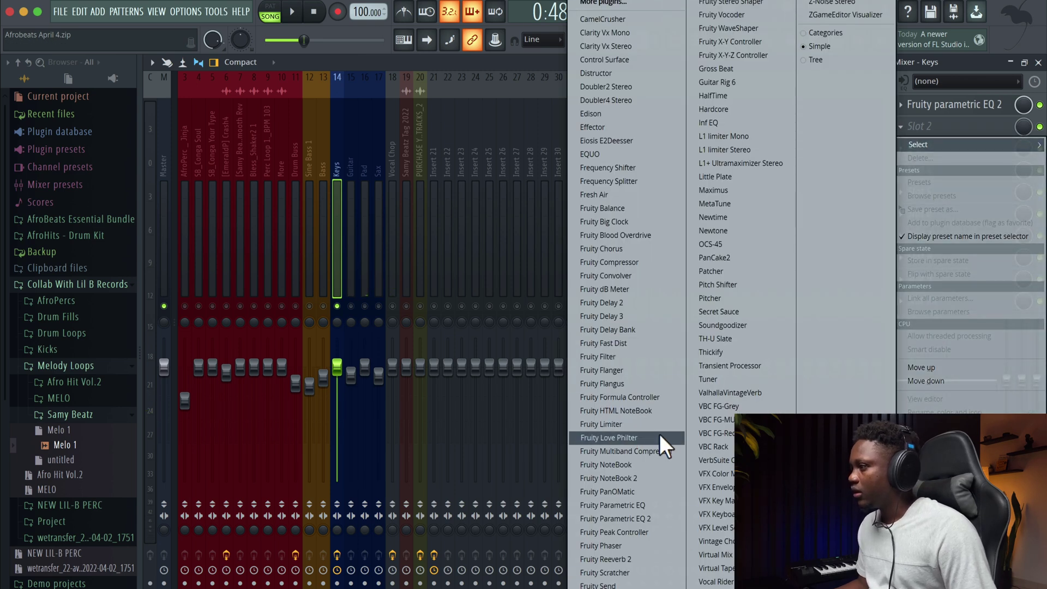
{"action": "left_click", "coordinate": [634, 370]}
{"action": "key", "text": "space"}
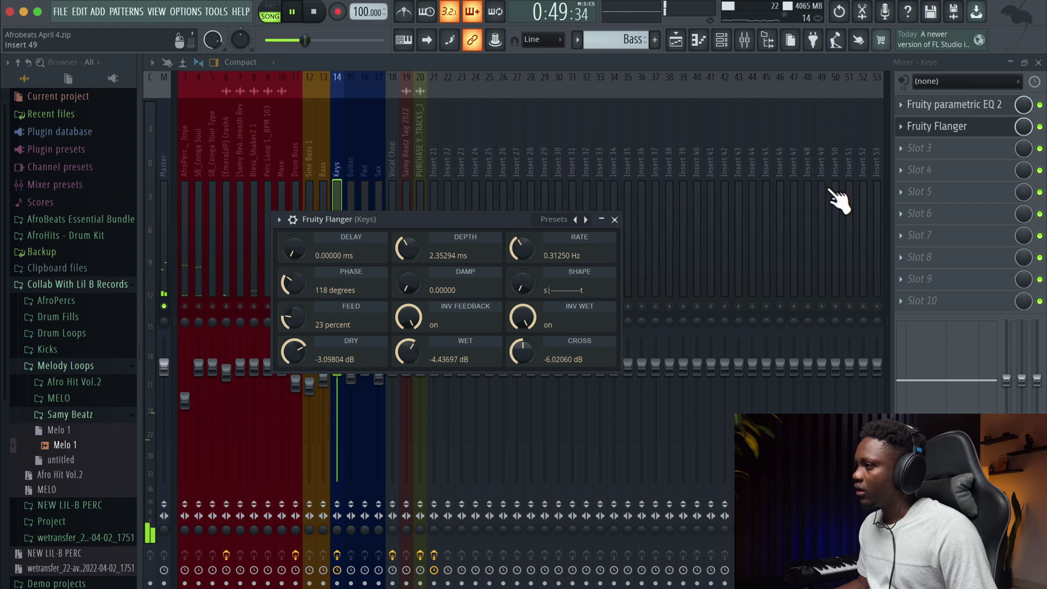
{"action": "mouse_move", "coordinate": [417, 352]}
{"action": "left_mouse_down"}
{"action": "mouse_move", "coordinate": [421, 338]}
{"action": "mouse_move", "coordinate": [421, 358]}
{"action": "mouse_move", "coordinate": [407, 347]}
{"action": "mouse_move", "coordinate": [413, 358]}
{"action": "left_mouse_up"}
{"action": "key", "text": "space"}
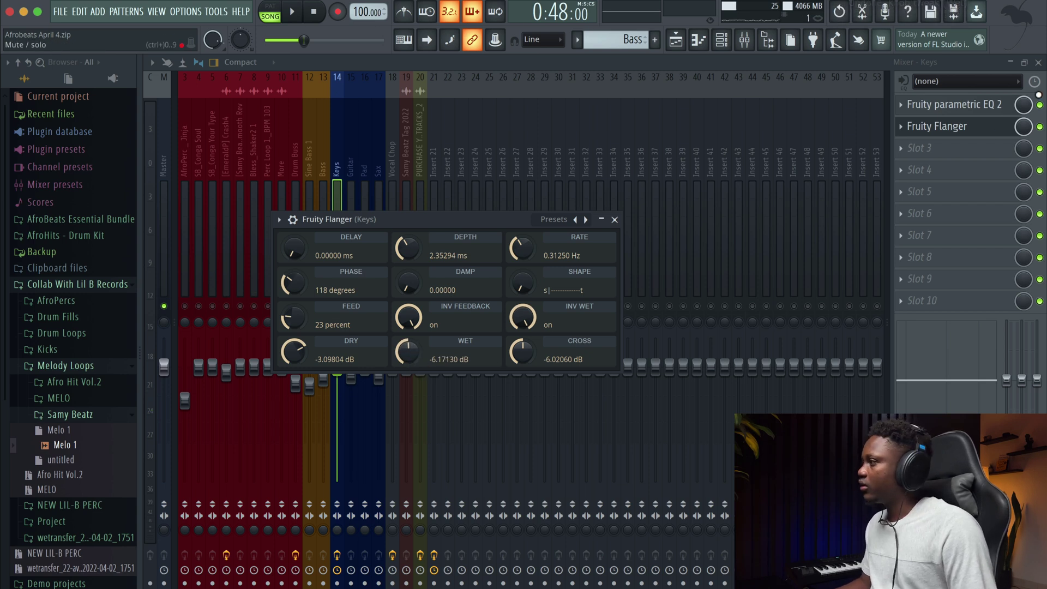
Step: Reduce the Fruity Flanger's mix level on the Keys track to about 23% while listening
{"action": "mouse_move", "coordinate": [1021, 119]}
{"action": "left_mouse_down"}
{"action": "mouse_move", "coordinate": [1024, 137]}
{"action": "mouse_move", "coordinate": [1024, 129]}
{"action": "left_mouse_up"}
{"action": "key", "text": "space"}
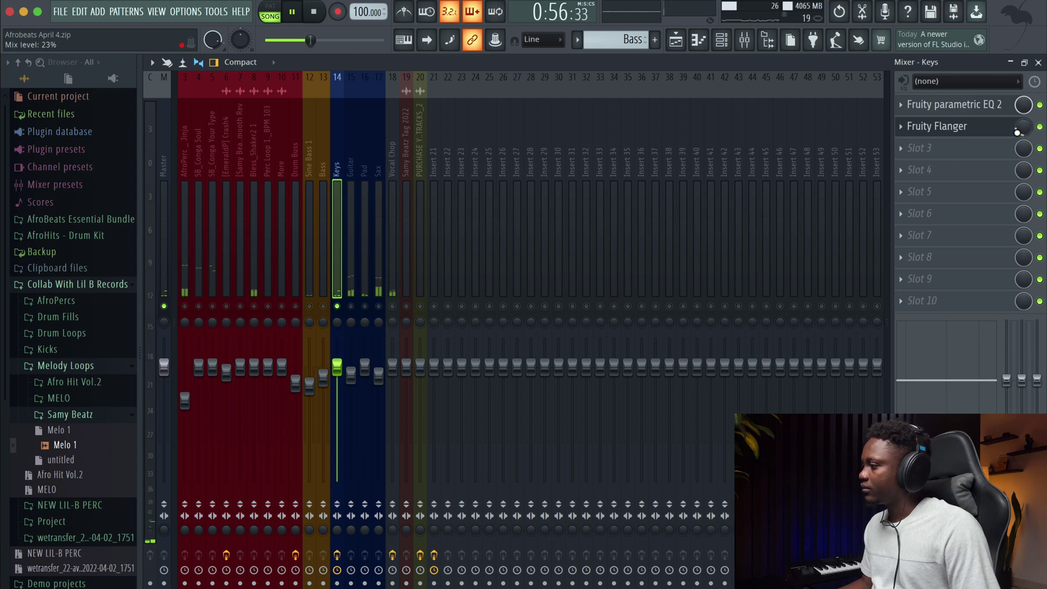
{"action": "key", "text": "space"}
Step: Load Fruity Reeverb 2 in slot 3 of the Keys track and enlarge its room size during playback
{"action": "left_click", "coordinate": [920, 149]}
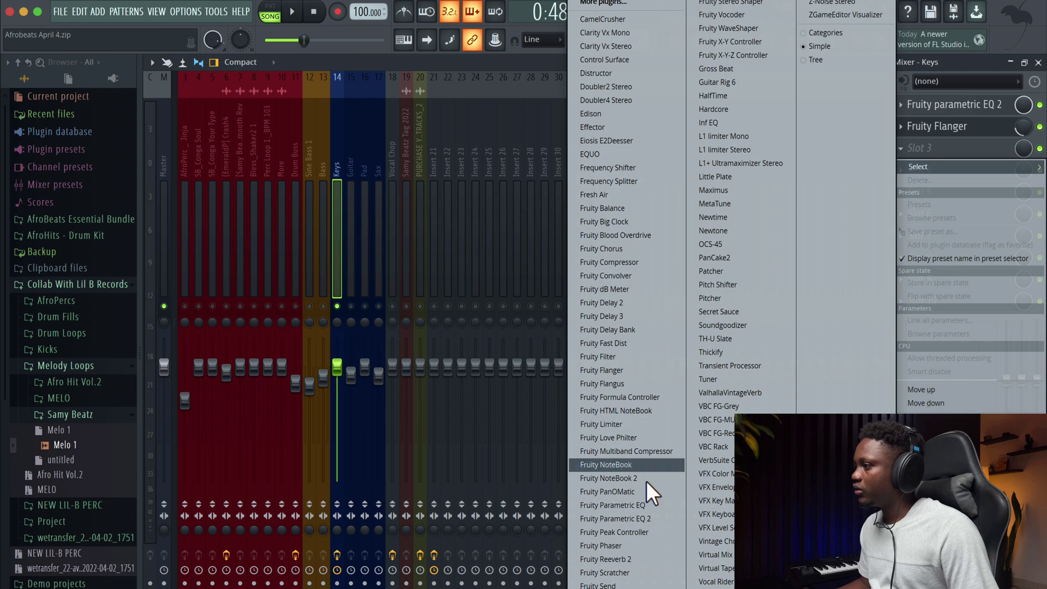
{"action": "left_click", "coordinate": [629, 557]}
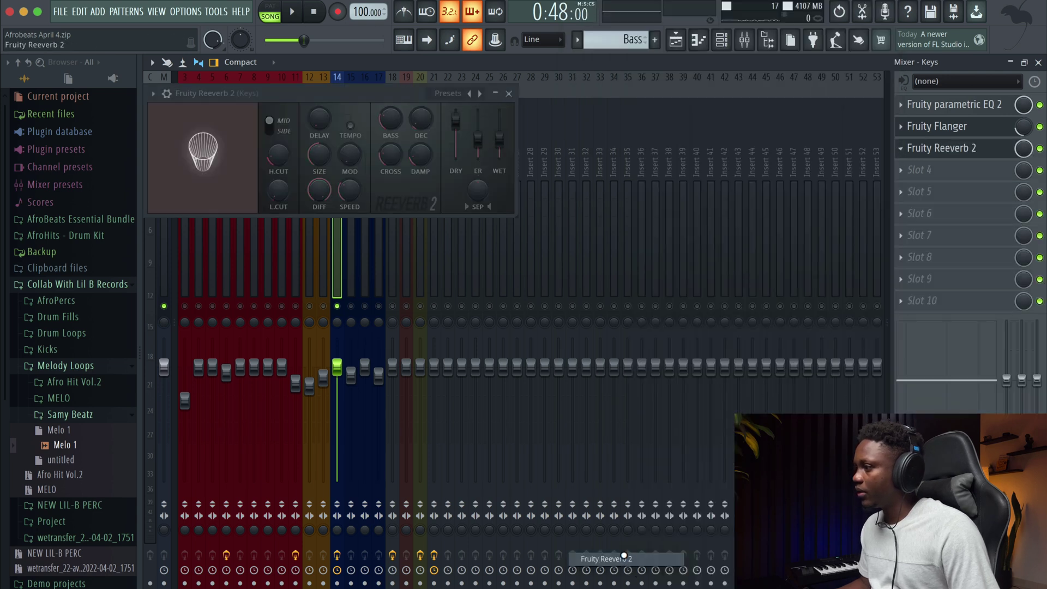
{"action": "key", "text": "space"}
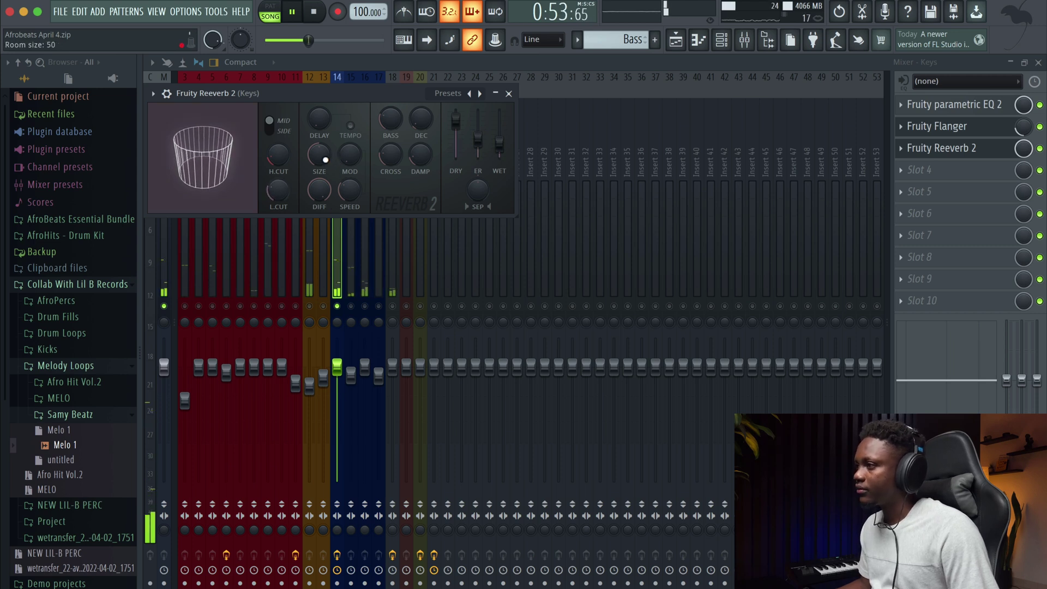
{"action": "left_click_drag", "start_coordinate": [326, 159], "coordinate": [325, 152]}
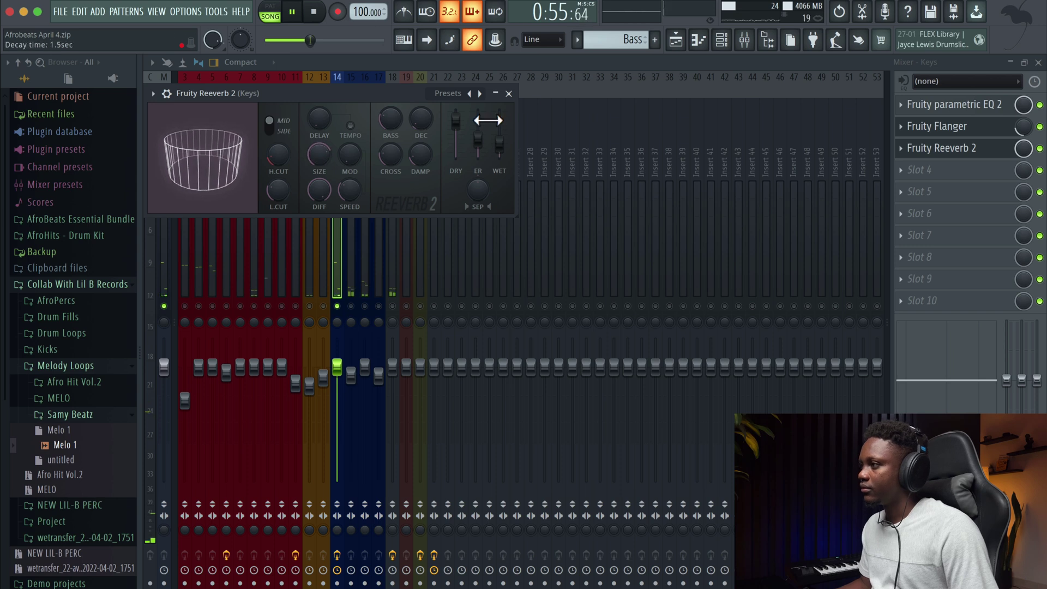
{"action": "left_click", "coordinate": [513, 93]}
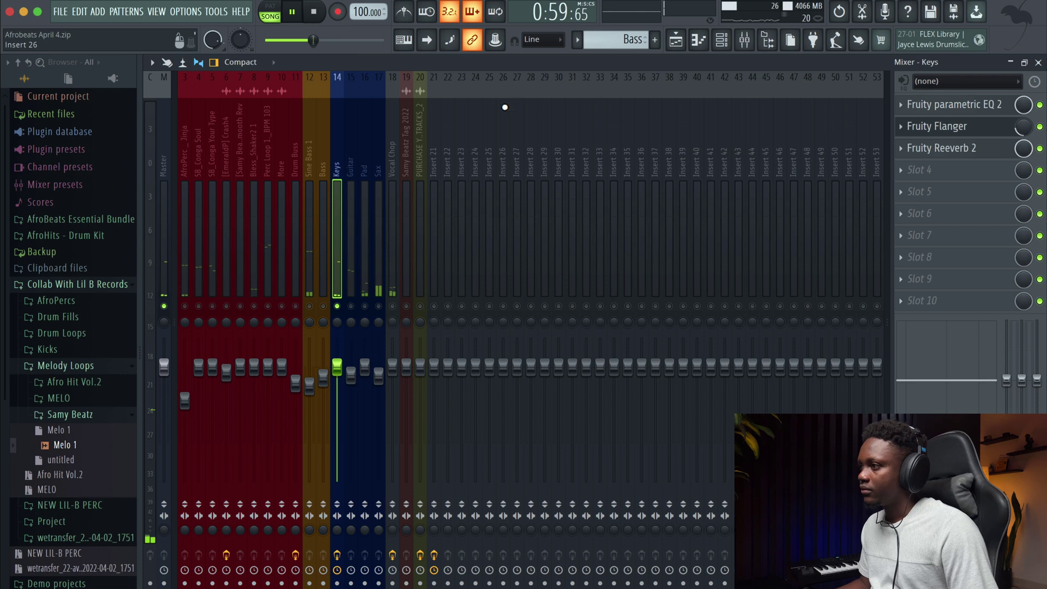
{"action": "key", "text": "space"}
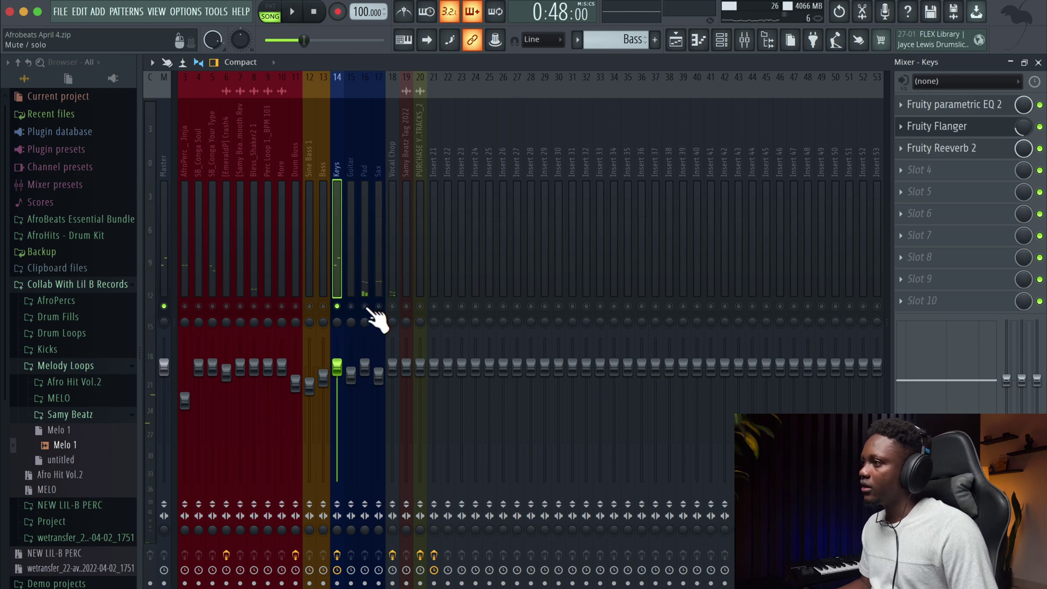
Step: Unmute the Pad and Guitar tracks, and set band 1 of the Guitar's Fruity parametric EQ 2 to High pass
{"action": "left_click", "coordinate": [367, 309]}
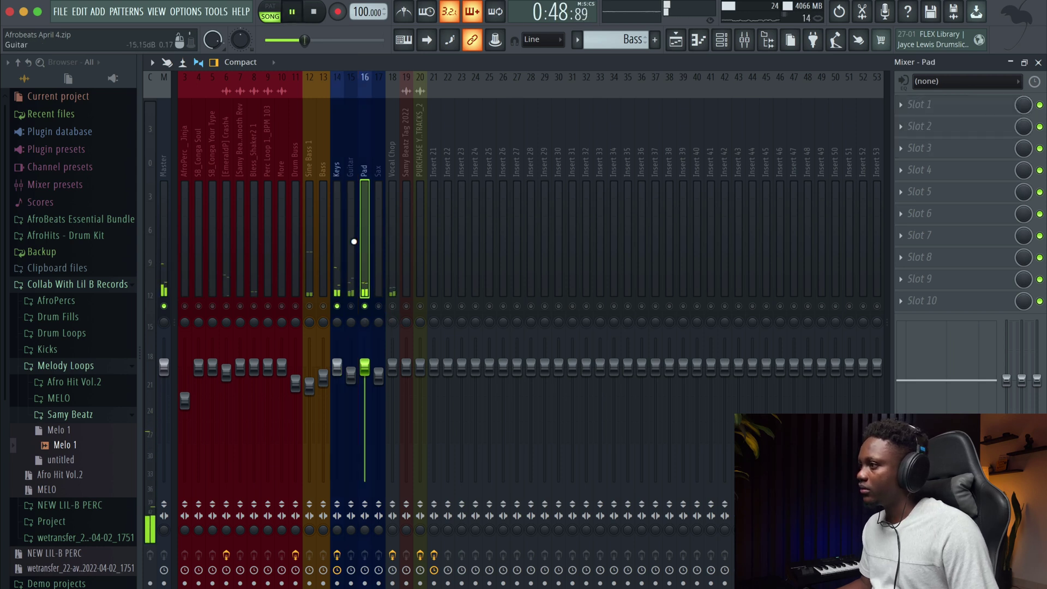
{"action": "left_click", "coordinate": [350, 305]}
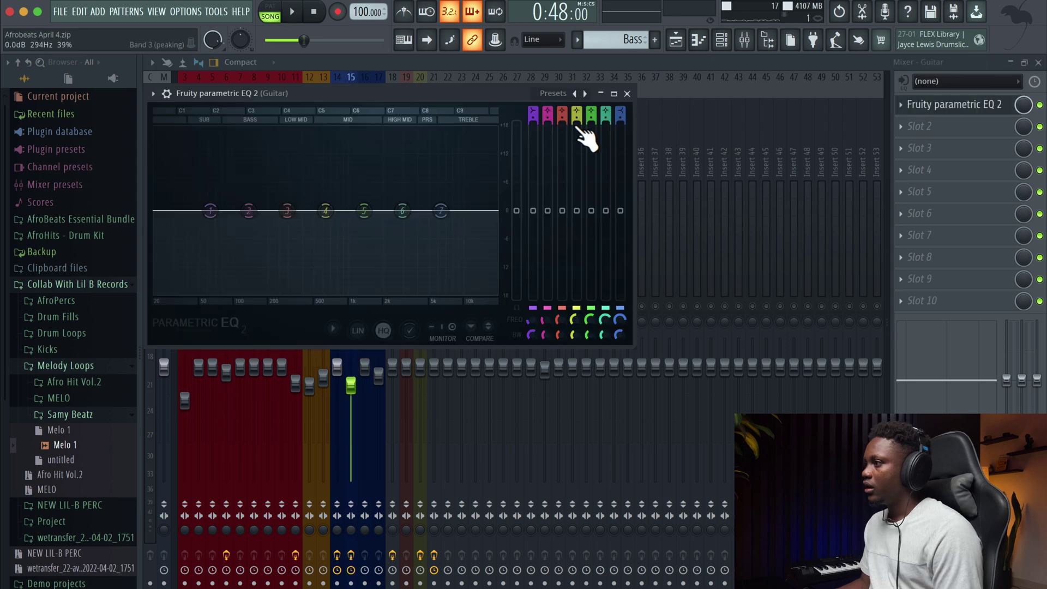
{"action": "left_click_drag", "start_coordinate": [538, 112], "coordinate": [539, 105]}
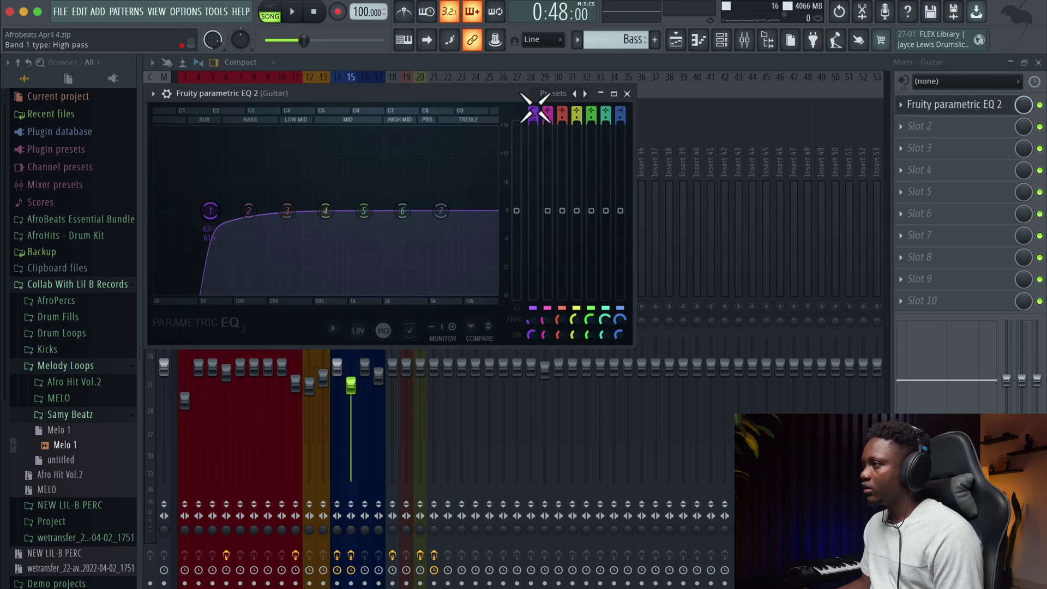
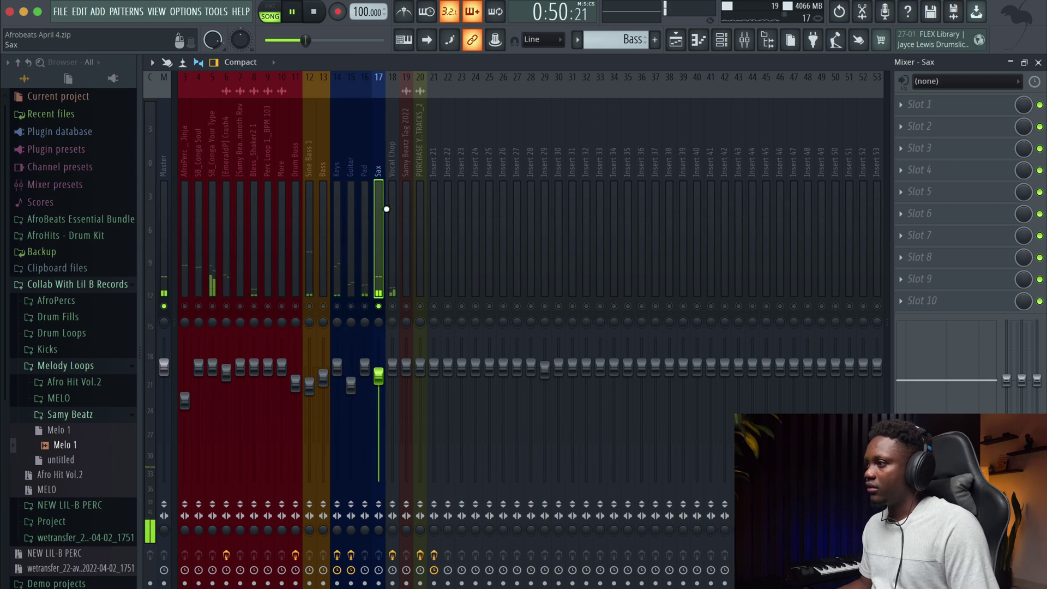
Step: Add Fruity parametric EQ 2 to slot 1 of the Sax track and change band 1's filter type to Notch
{"action": "key", "text": "space"}
{"action": "left_click", "coordinate": [920, 104]}
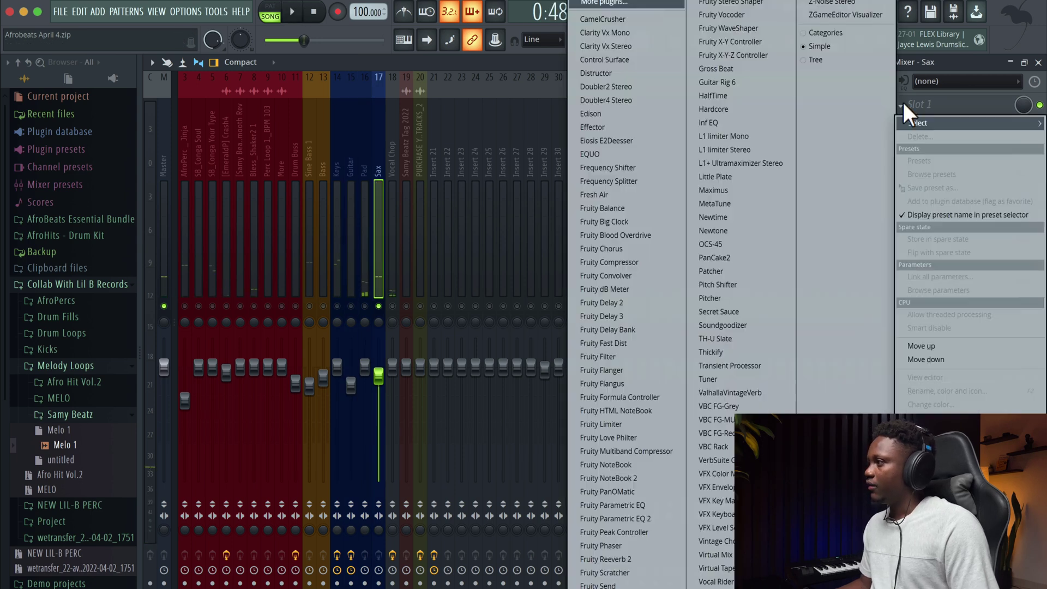
{"action": "left_click", "coordinate": [649, 515]}
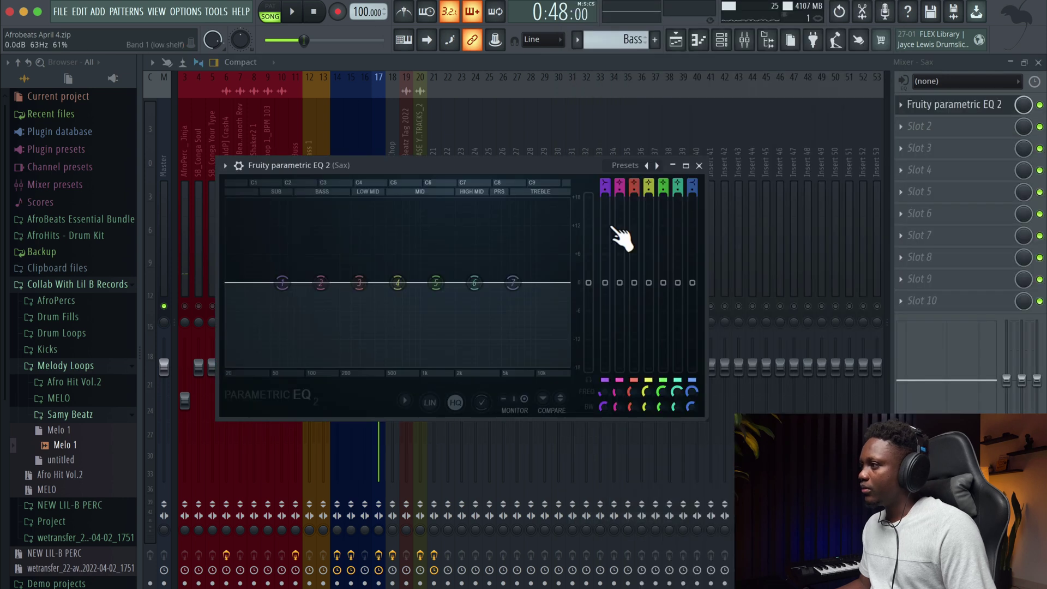
{"action": "key", "text": "space"}
{"action": "scroll", "coordinate": [605, 188], "scroll_direction": "down", "scroll_amount": 3}
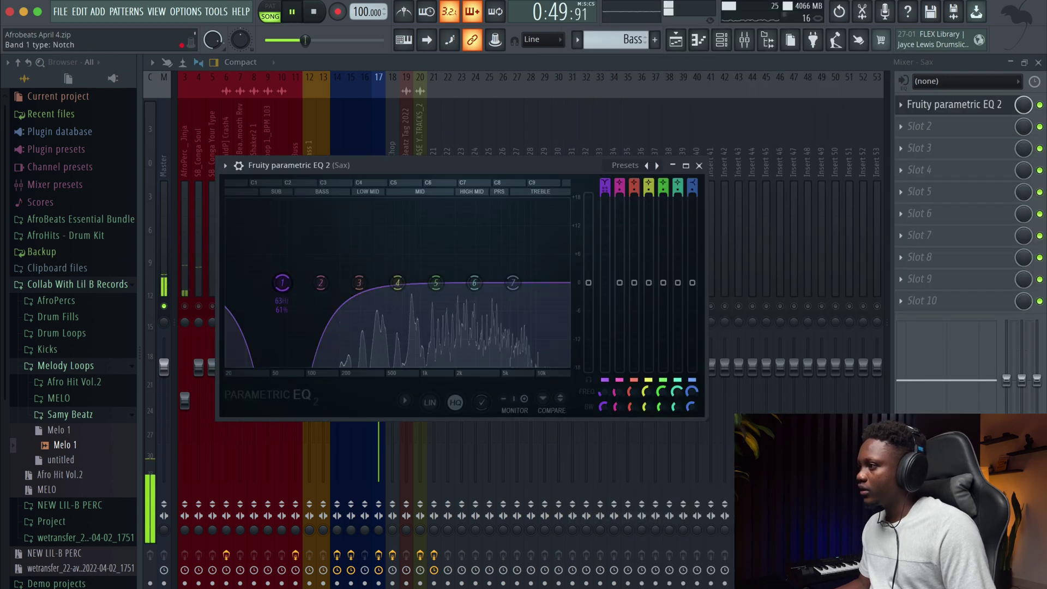
{"action": "left_click", "coordinate": [700, 165]}
{"action": "key", "text": "space"}
Step: Load Thickify in slot 2 of the Sax track, raise its Drive and Stress, and set Thickness to about 0.75
{"action": "left_click", "coordinate": [901, 125]}
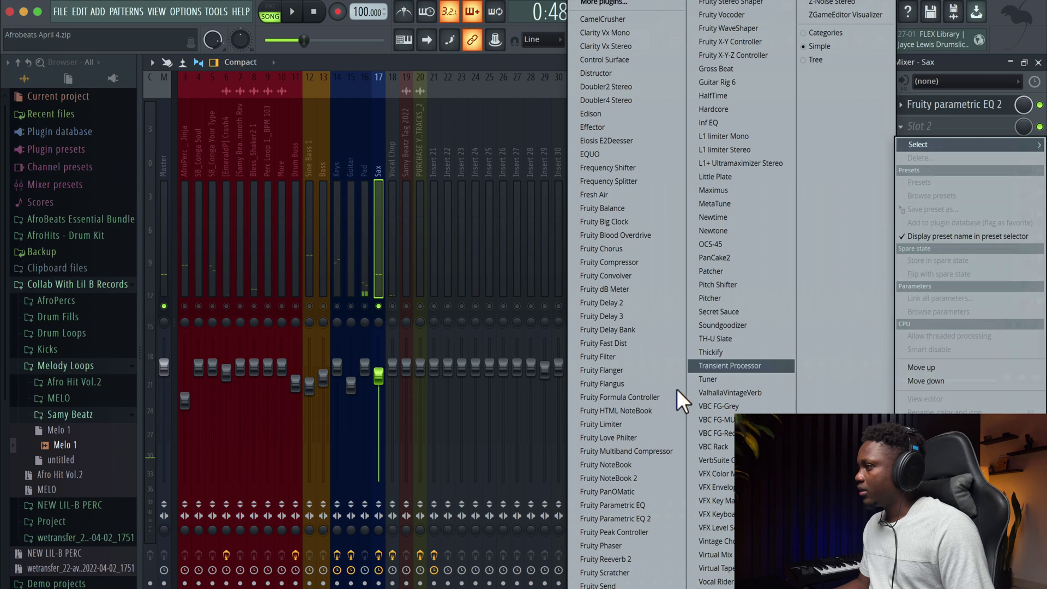
{"action": "left_click", "coordinate": [712, 352]}
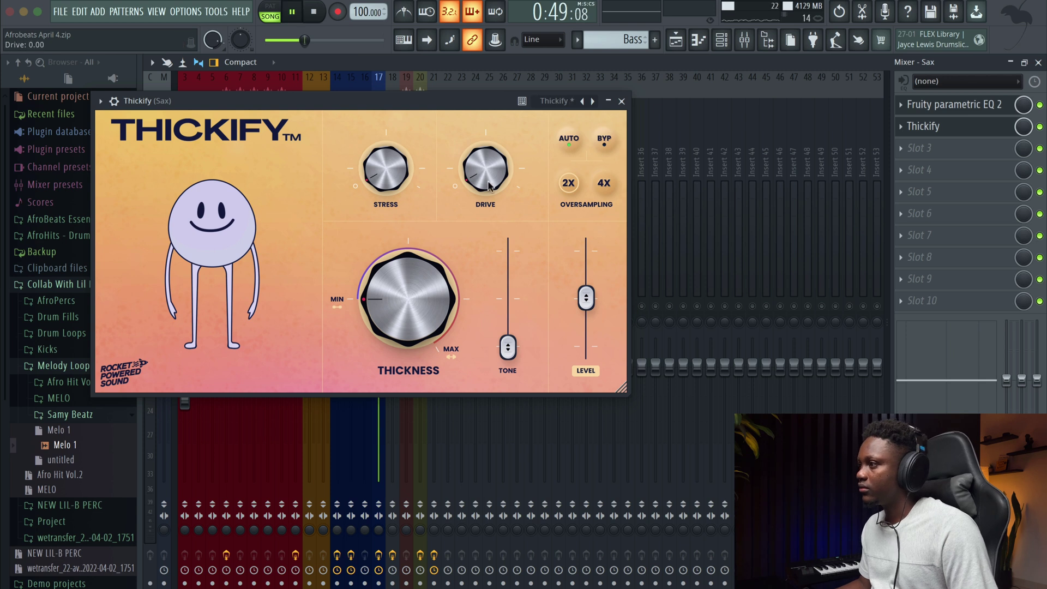
{"action": "left_click_drag", "start_coordinate": [486, 169], "coordinate": [485, 152]}
{"action": "left_click_drag", "start_coordinate": [385, 169], "coordinate": [386, 153]}
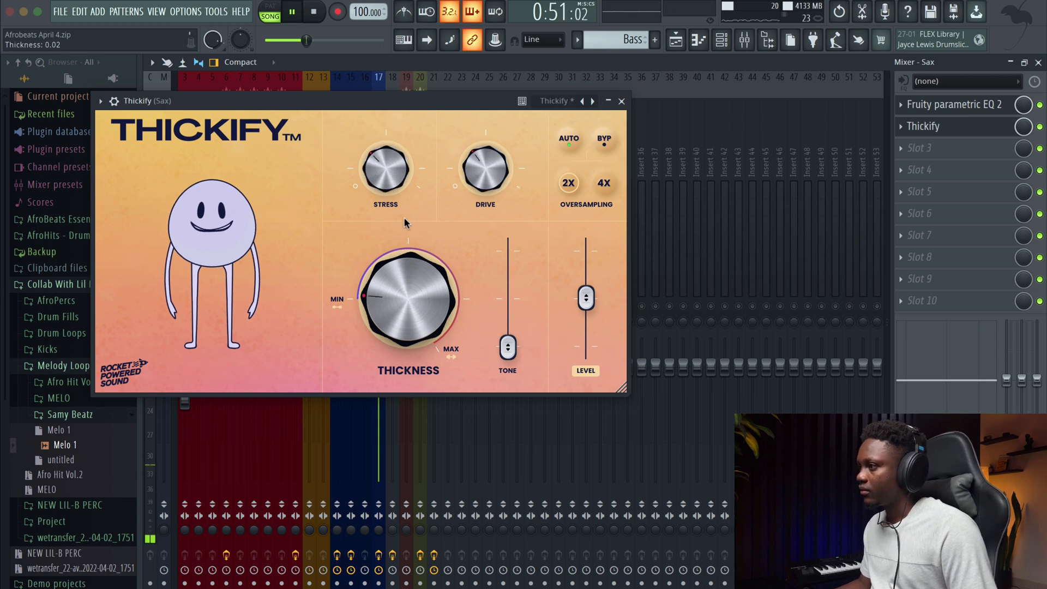
{"action": "left_click_drag", "start_coordinate": [402, 273], "coordinate": [418, 228]}
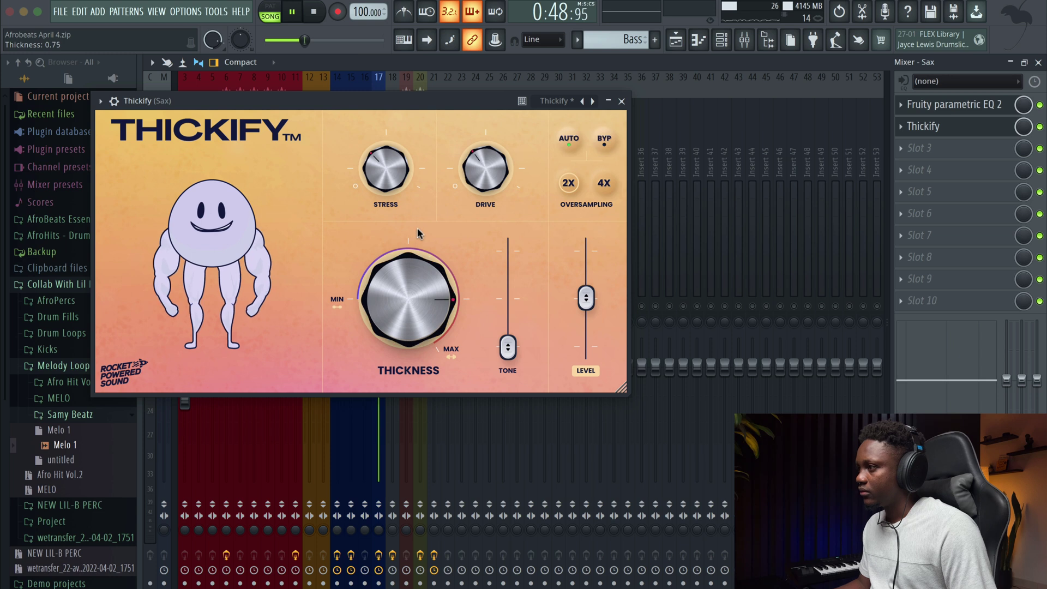
{"action": "key", "text": "space"}
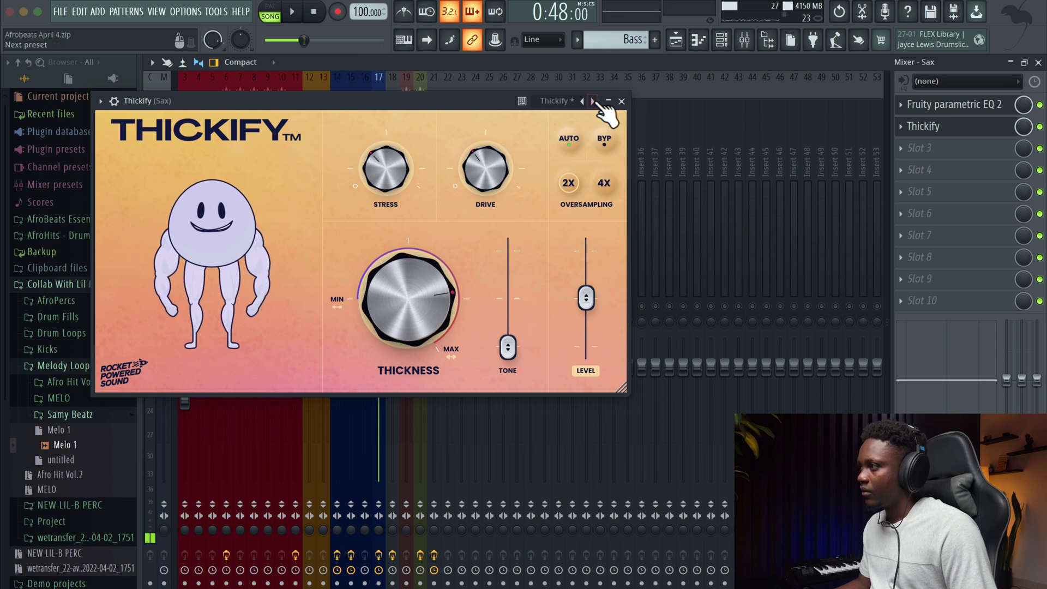
{"action": "left_click", "coordinate": [621, 101]}
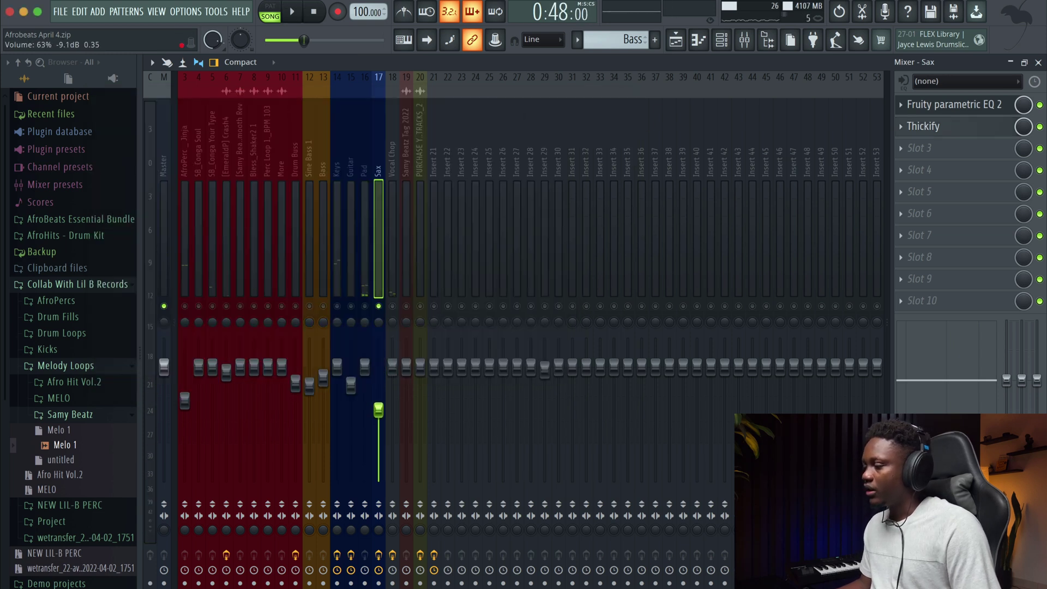
Step: Load Fruity Reeverb 2 in slot 3 of the Sax track and audition it briefly
{"action": "left_click", "coordinate": [920, 148]}
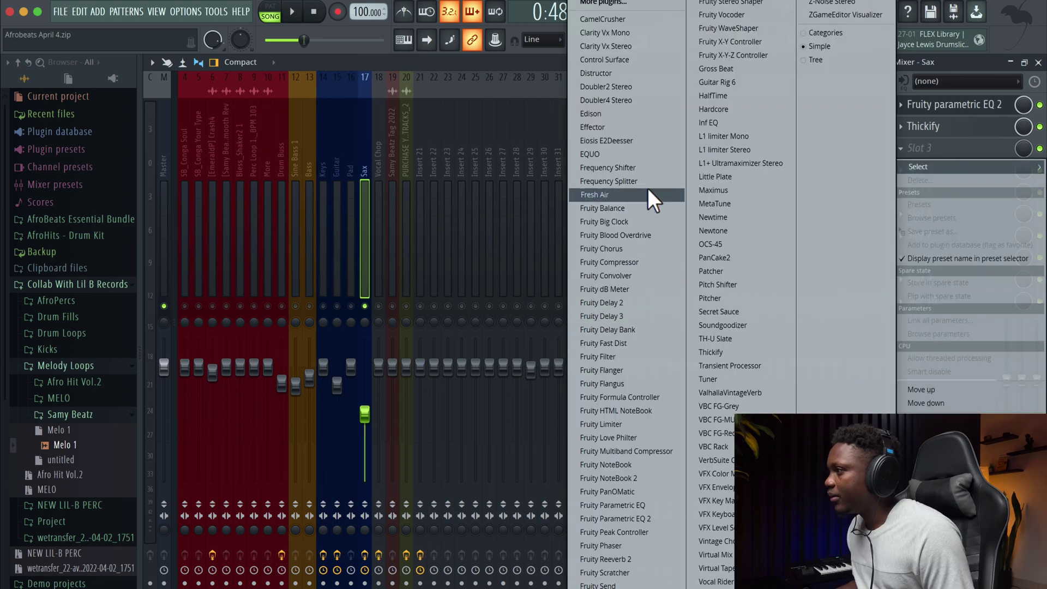
{"action": "left_click", "coordinate": [656, 559]}
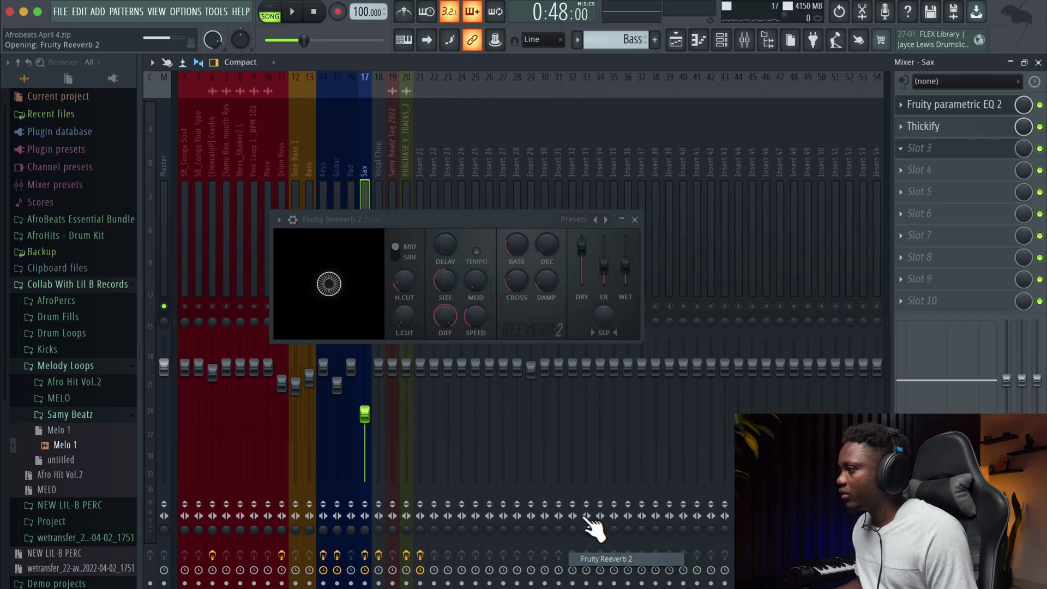
{"action": "key", "text": "space"}
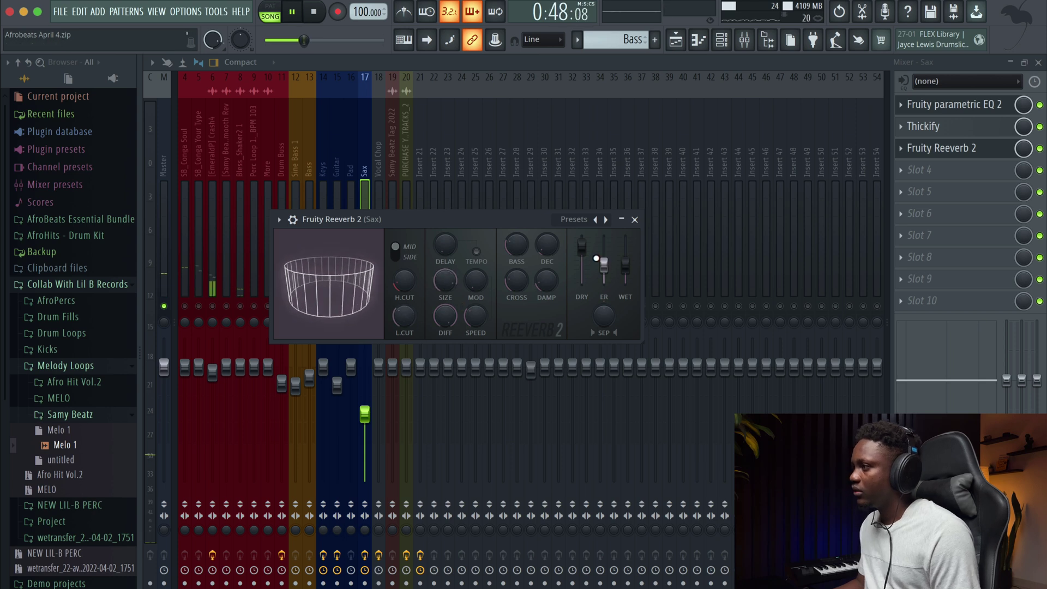
{"action": "left_click", "coordinate": [634, 220]}
{"action": "key", "text": "space"}
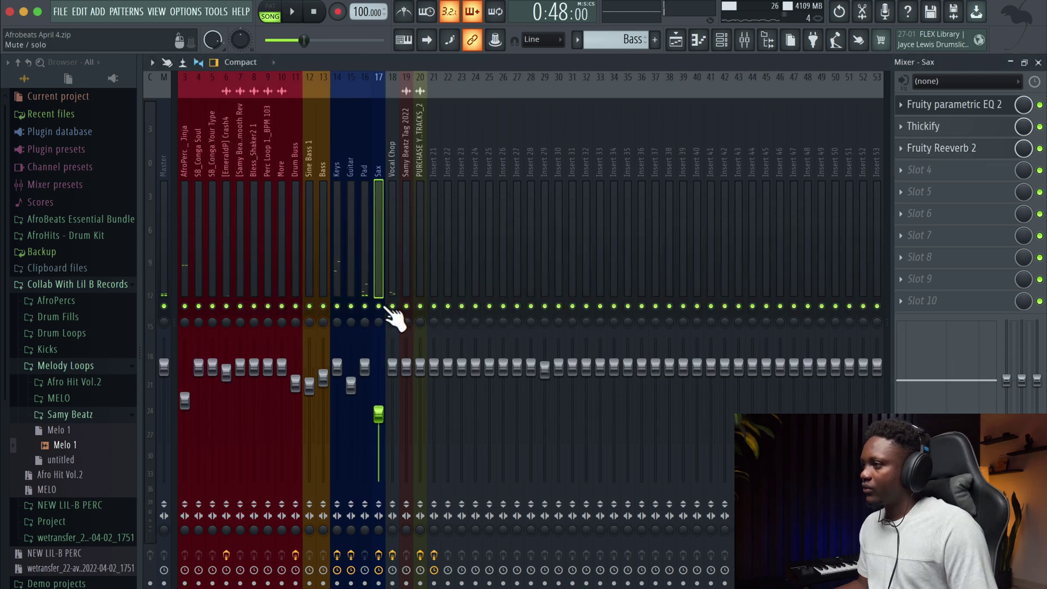
Step: Play the full mix to judge the processed Sax in context, and select the Sine Bass 1 track
{"action": "key", "text": "space"}
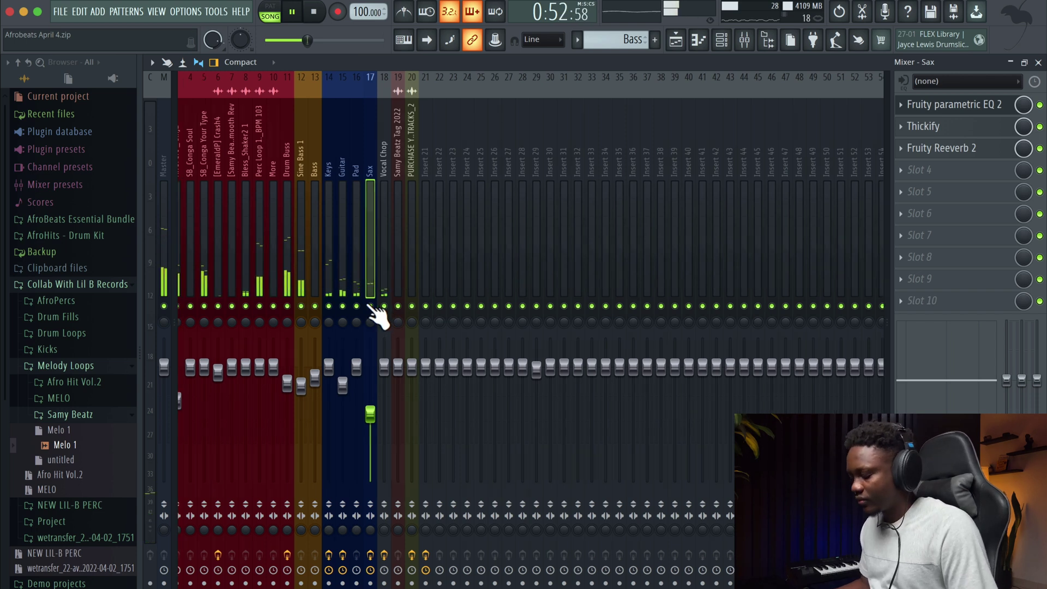
{"action": "scroll", "coordinate": [382, 316], "scroll_direction": "up", "scroll_amount": 2}
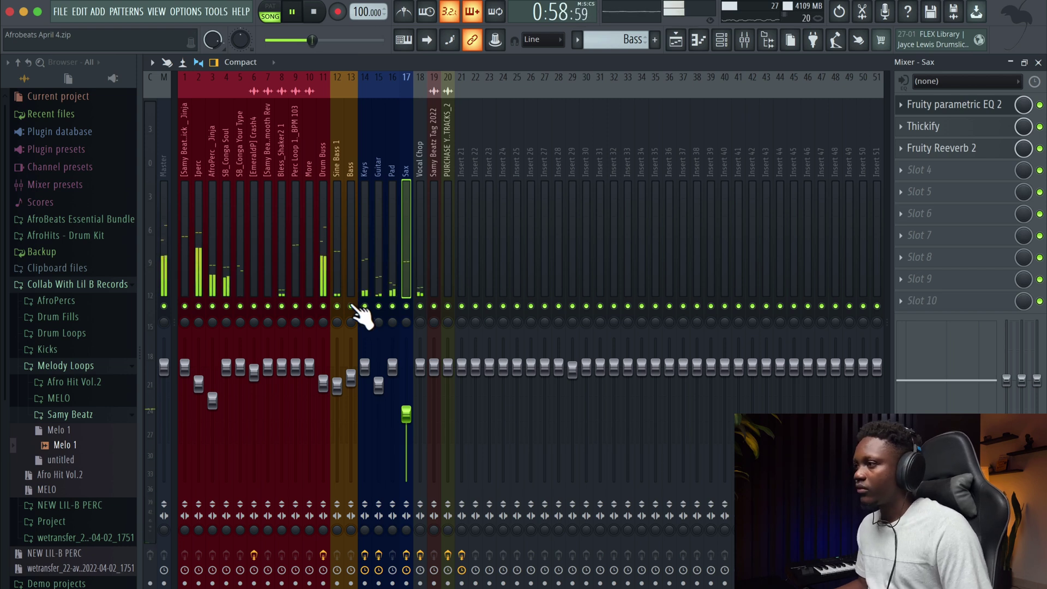
{"action": "key", "text": "space"}
{"action": "left_click", "coordinate": [338, 235]}
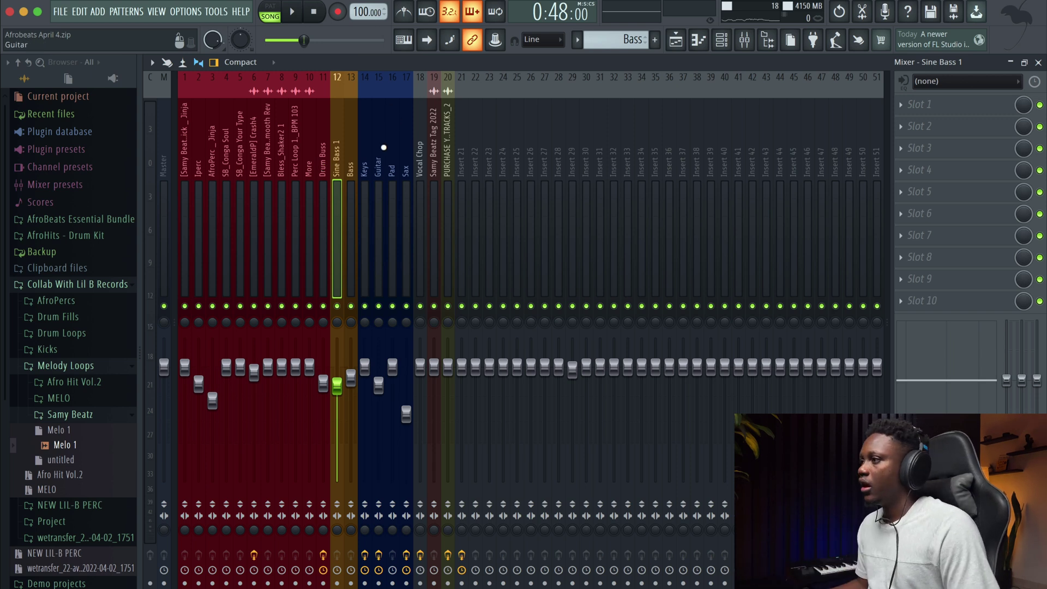
Step: Add Fruity parametric EQ 2 to slot 2 of the Vocal Chop track and high-pass band 1 at about 129 Hz
{"action": "left_click", "coordinate": [423, 150]}
{"action": "key", "text": "space"}
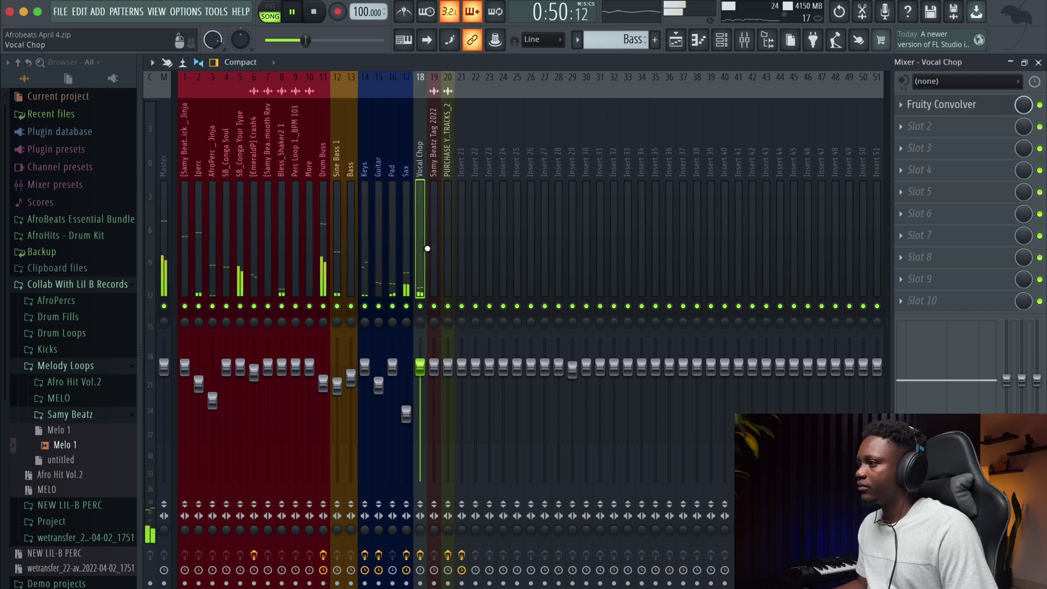
{"action": "key", "text": "space"}
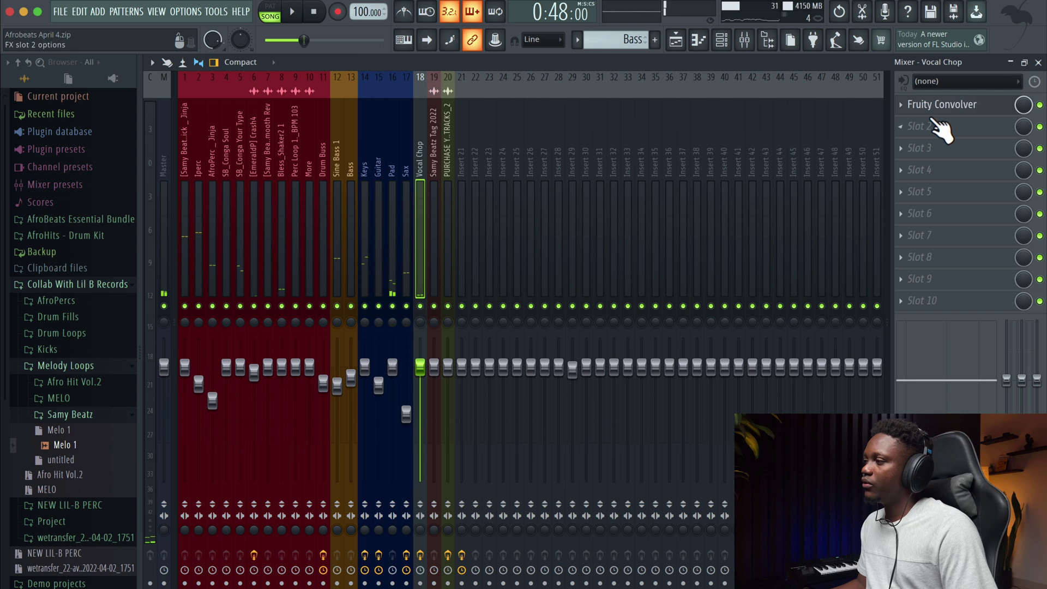
{"action": "left_click", "coordinate": [919, 131]}
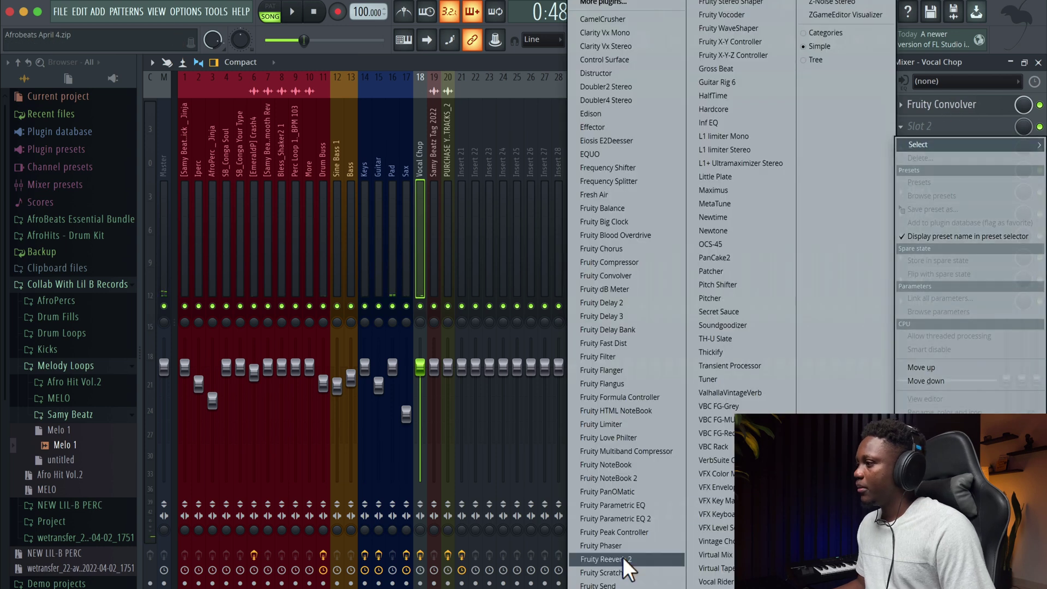
{"action": "left_click", "coordinate": [649, 519]}
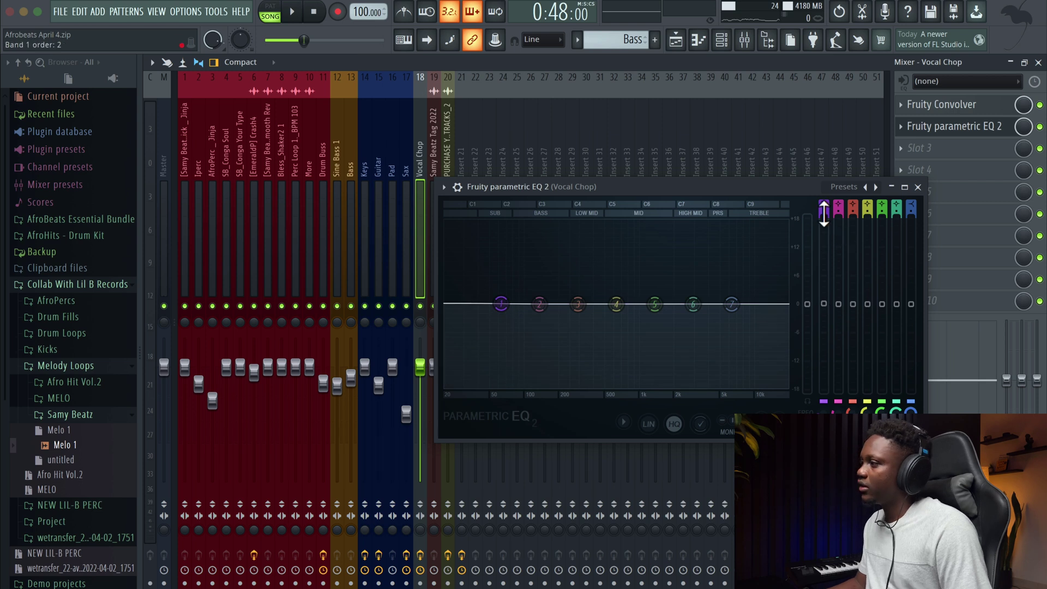
{"action": "scroll", "coordinate": [824, 210], "scroll_direction": "down", "scroll_amount": 1}
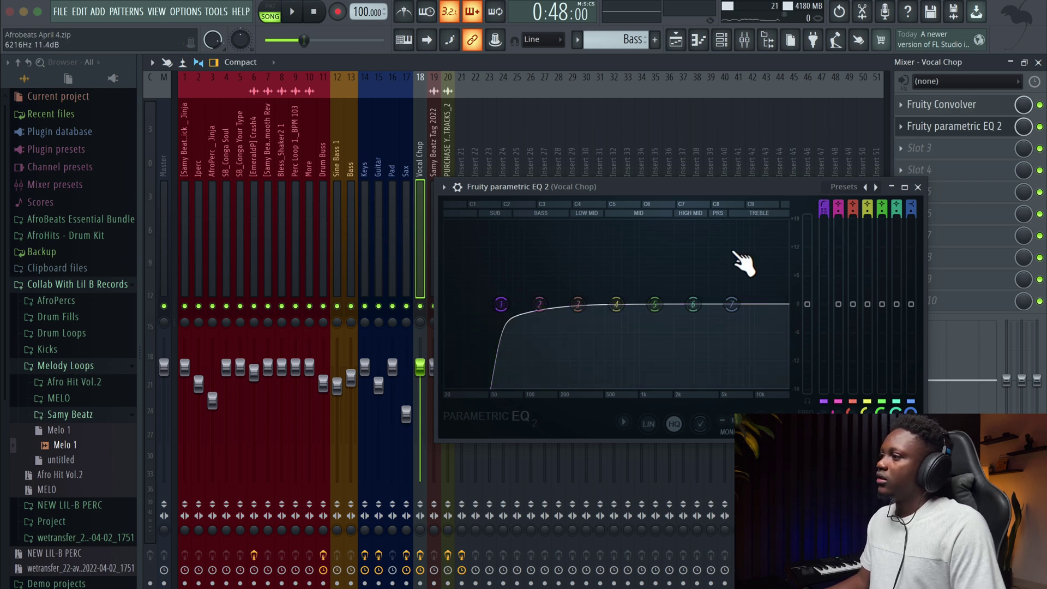
{"action": "left_click_drag", "start_coordinate": [501, 304], "coordinate": [536, 304]}
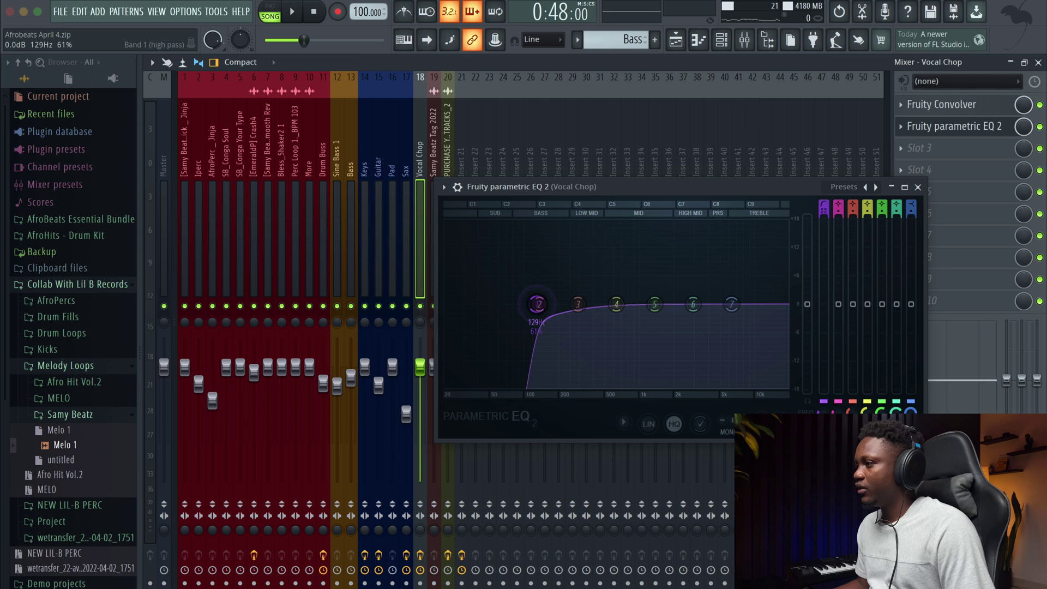
Step: Add Thickify to slot 2 of the Vocal Chop track and raise its Thickness during playback
{"action": "key", "text": "space"}
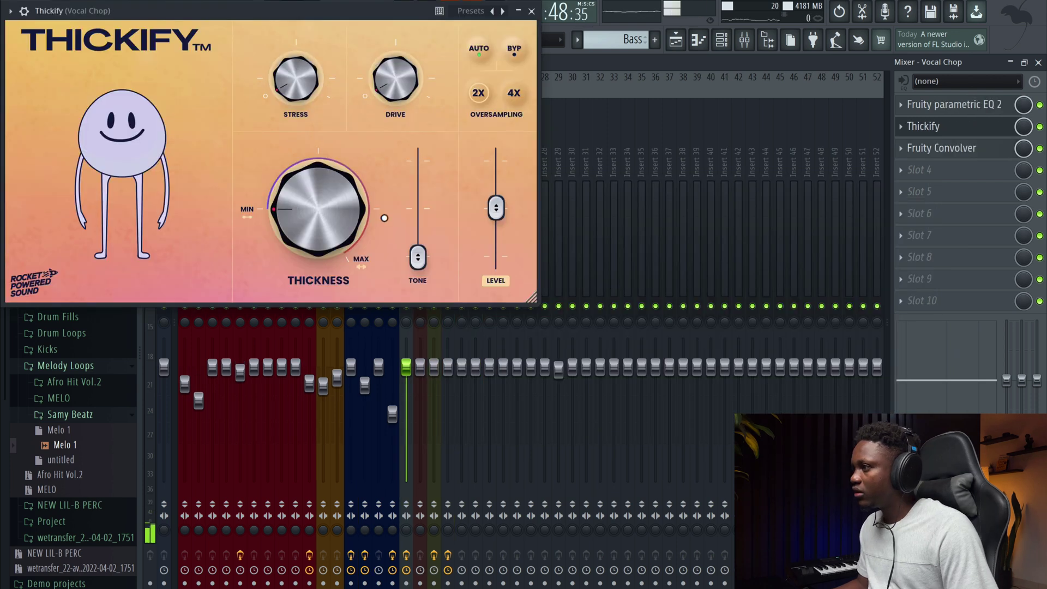
{"action": "left_click_drag", "start_coordinate": [319, 213], "coordinate": [308, 109]}
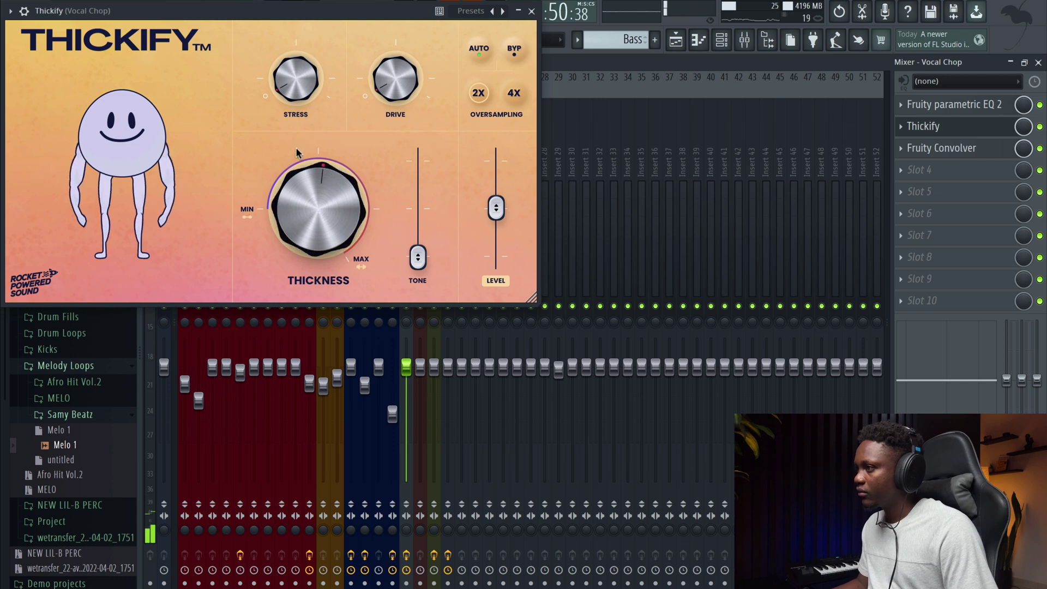
{"action": "left_click_drag", "start_coordinate": [364, 91], "coordinate": [376, 47]}
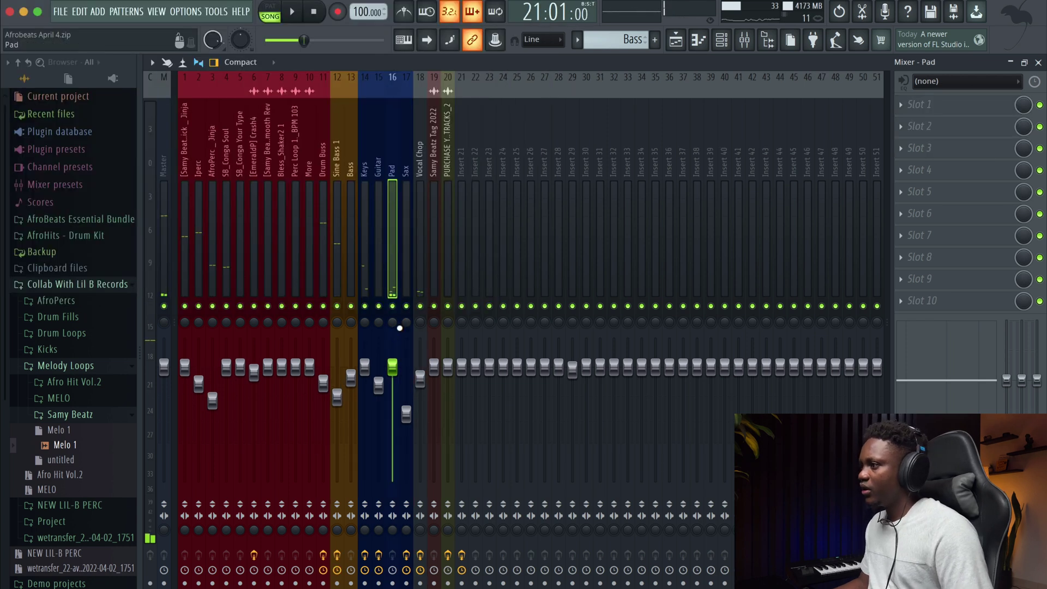
Step: Solo the Pad track and load Fruity parametric EQ 2 in slot 1 with the 30Hz + 18kHz cut preset
{"action": "right_click", "coordinate": [393, 306]}
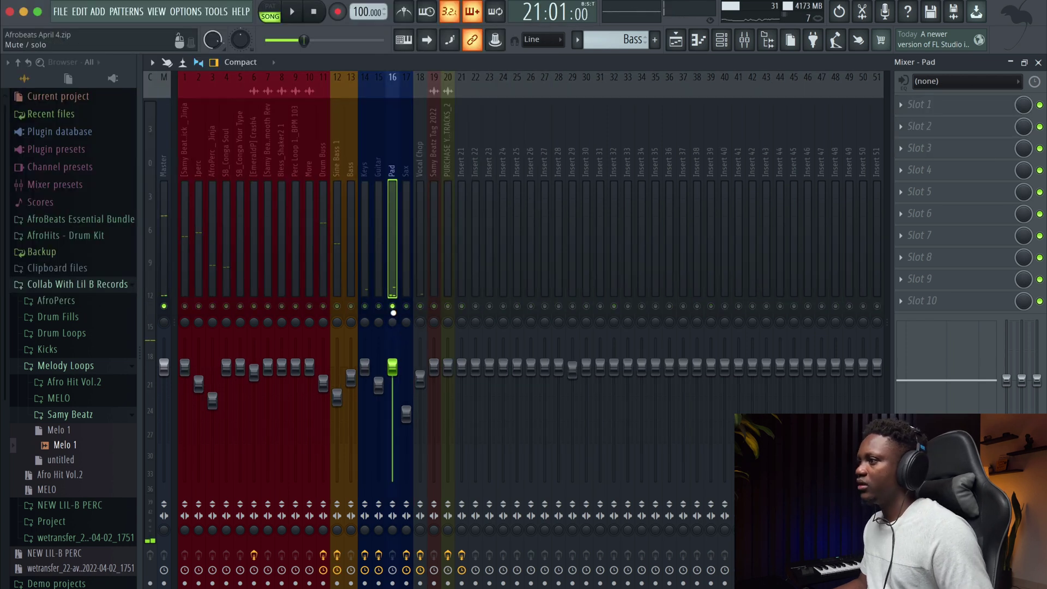
{"action": "key", "text": "space"}
{"action": "key", "text": "space"}
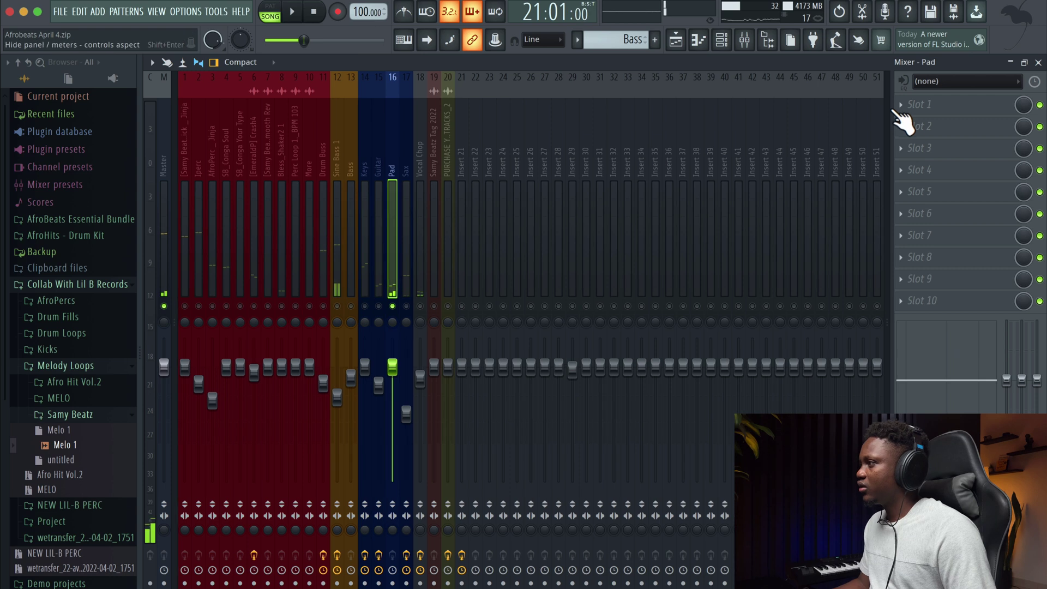
{"action": "left_click", "coordinate": [908, 104]}
{"action": "left_click", "coordinate": [654, 520]}
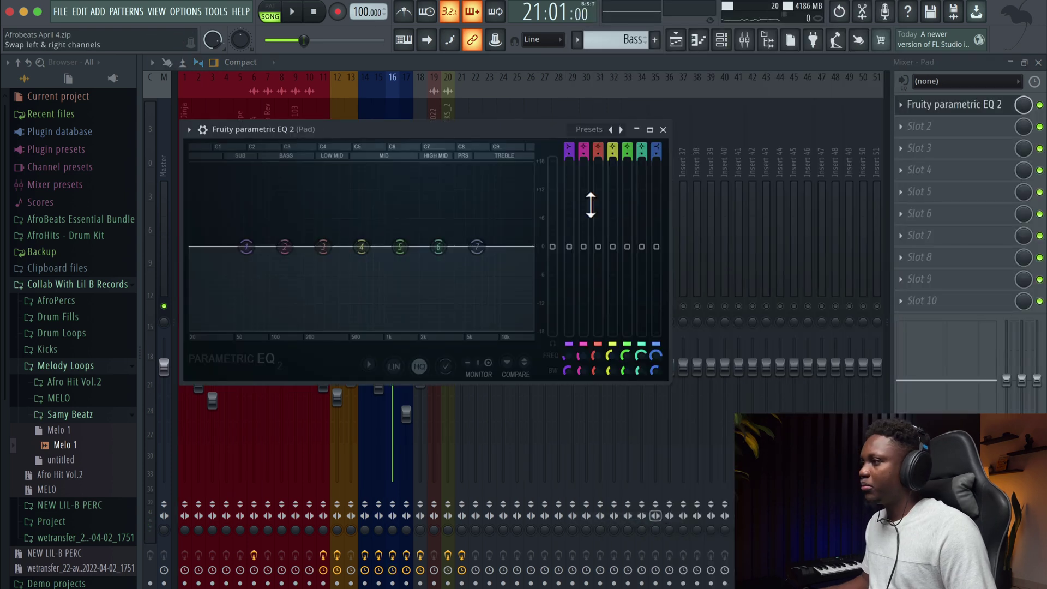
{"action": "left_click", "coordinate": [620, 128]}
{"action": "left_click", "coordinate": [657, 189]}
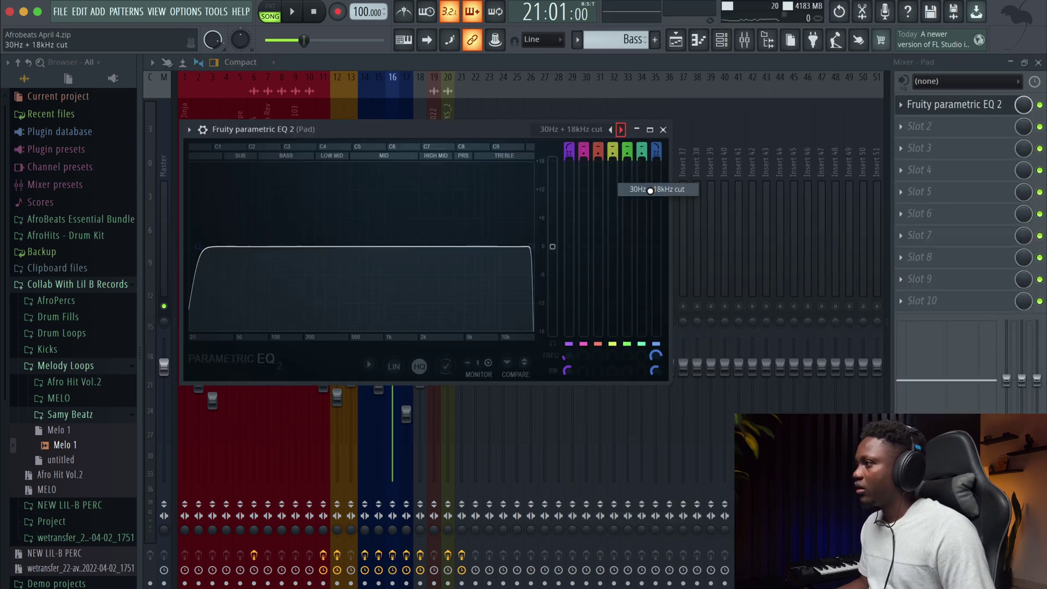
Step: Narrow the Pad's EQ during playback, moving the low cut to roughly 300 Hz and the high cut just above 1 kHz
{"action": "left_click_drag", "start_coordinate": [530, 248], "coordinate": [417, 246]}
{"action": "left_click_drag", "start_coordinate": [199, 247], "coordinate": [282, 246]}
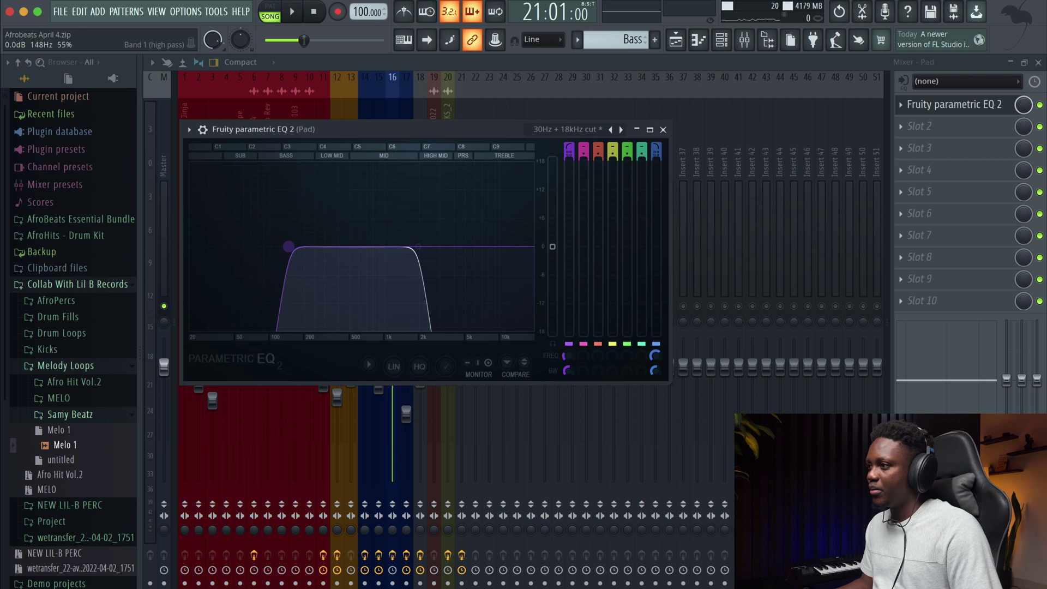
{"action": "key", "text": "space"}
{"action": "left_click_drag", "start_coordinate": [418, 247], "coordinate": [403, 246]}
{"action": "left_click_drag", "start_coordinate": [289, 246], "coordinate": [325, 246]}
{"action": "left_click_drag", "start_coordinate": [402, 247], "coordinate": [398, 247]}
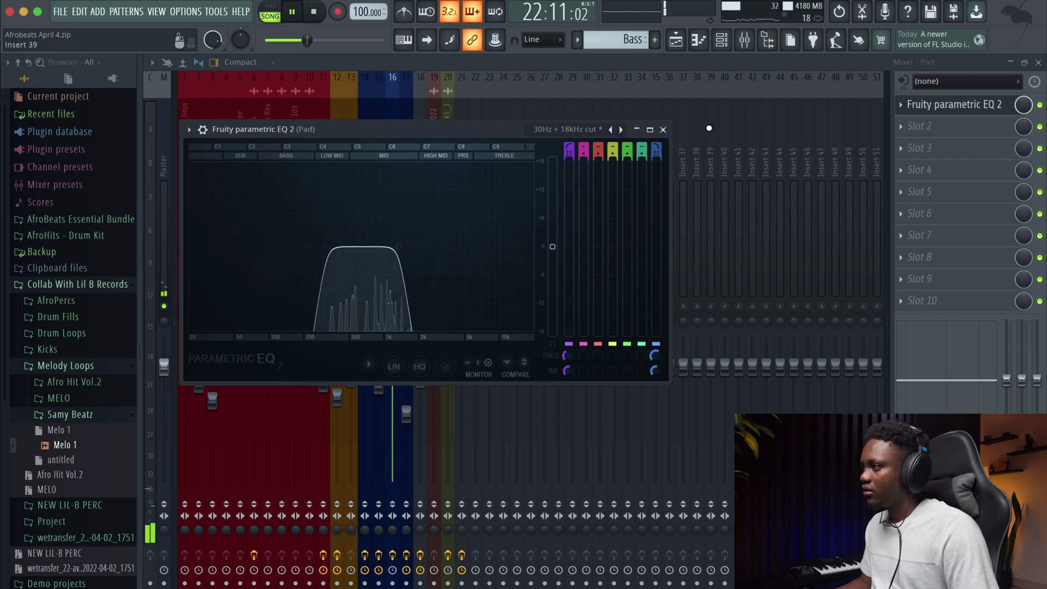
Step: Close the Pad's EQ, bring the other tracks back in, and lower the Pad's volume to about 82% (-4.1 dB)
{"action": "double_click", "coordinate": [668, 130]}
{"action": "left_click", "coordinate": [1032, 63]}
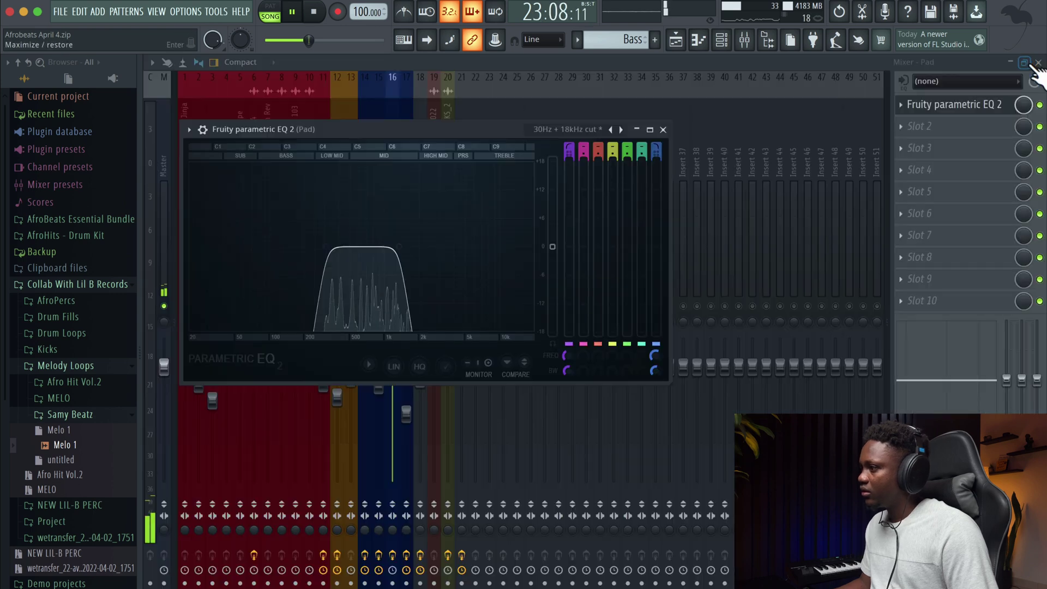
{"action": "left_click", "coordinate": [663, 129]}
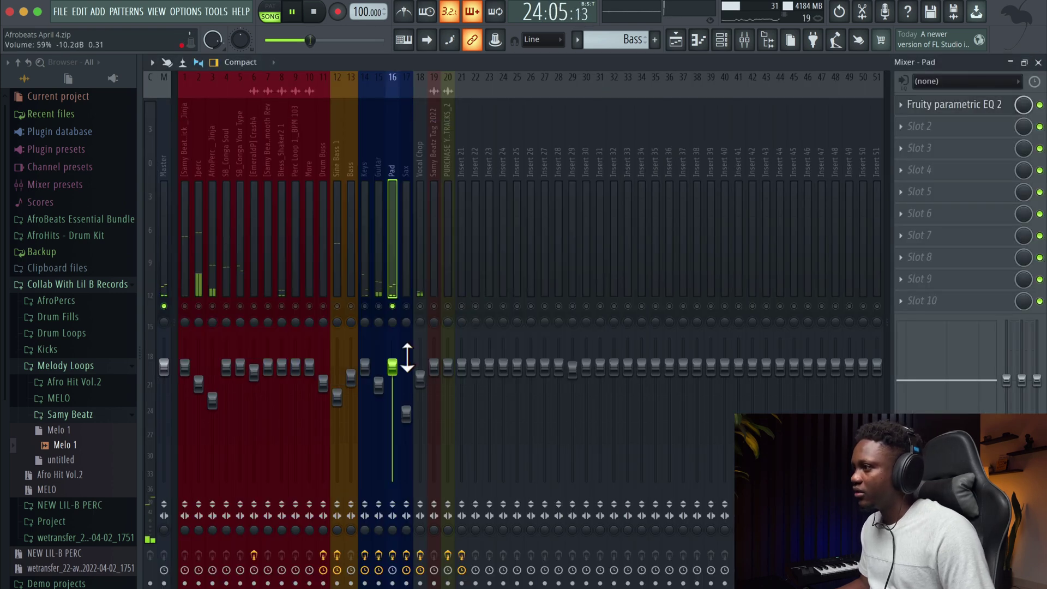
{"action": "left_click_drag", "start_coordinate": [392, 362], "coordinate": [392, 387]}
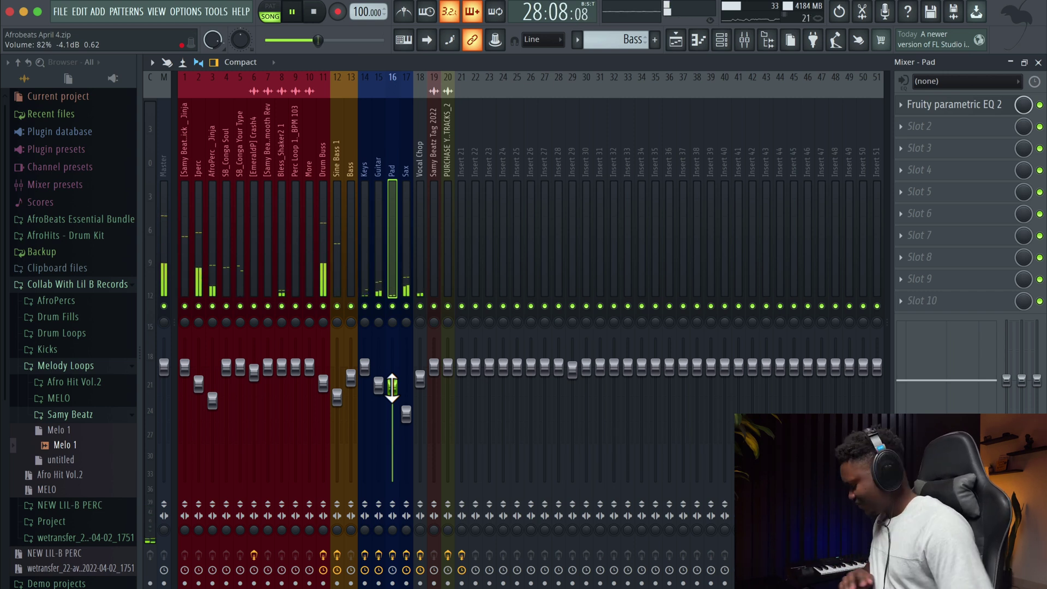
{"action": "key", "text": "space"}
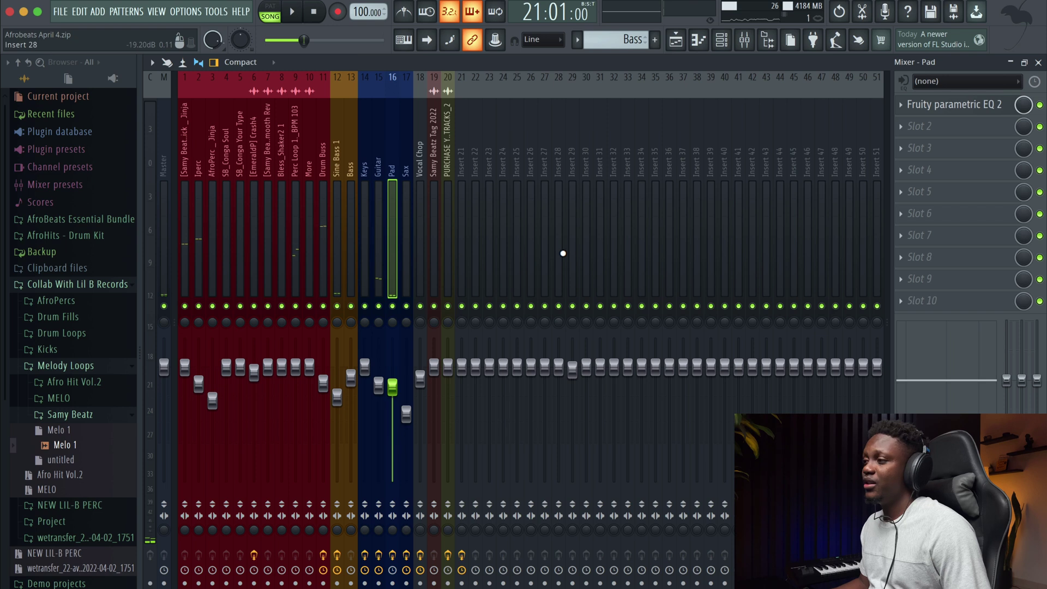
Step: Close the mixer and play the arrangement in the Playlist to review the mix
{"action": "left_click", "coordinate": [1039, 62]}
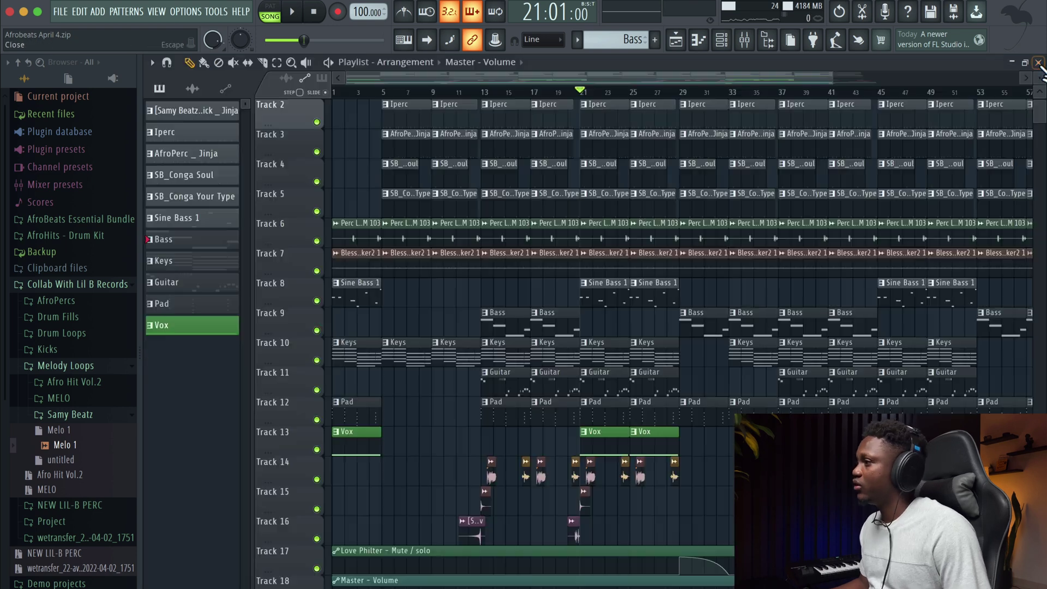
{"action": "key", "text": "space"}
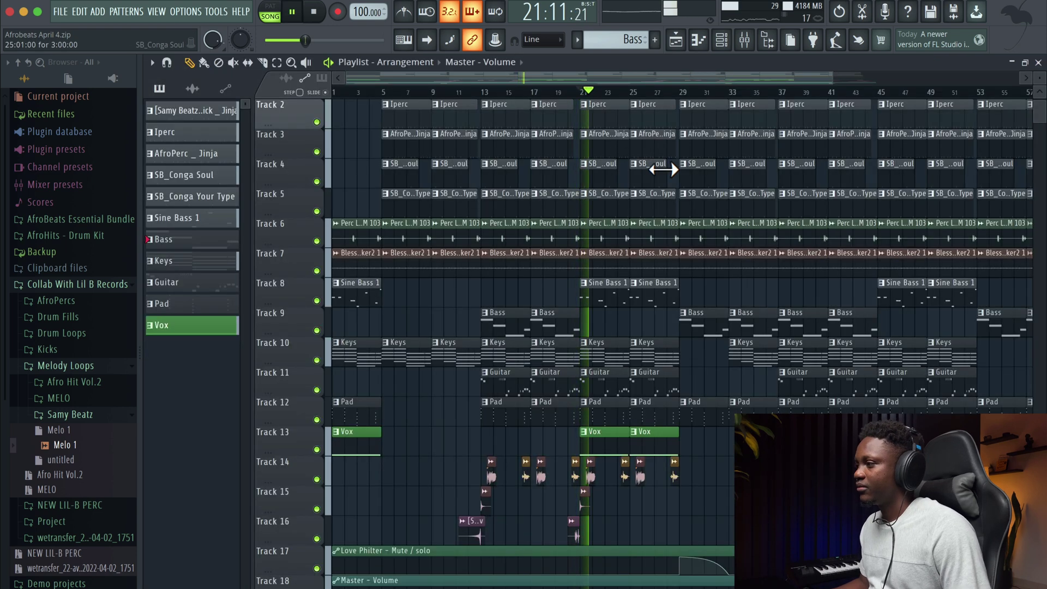
{"action": "scroll", "coordinate": [663, 169], "scroll_direction": "down", "scroll_amount": 1}
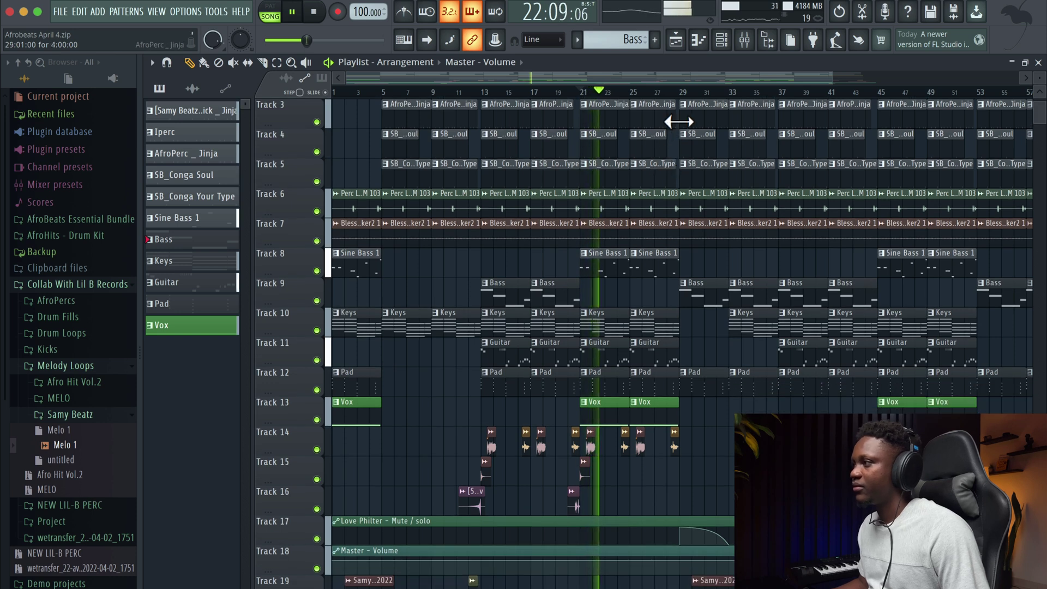
Step: Stop playback, open the mixer, and load L1+ Ultramaximizer Stereo in slot 1 of the Master track
{"action": "left_click", "coordinate": [745, 39]}
{"action": "key", "text": "space"}
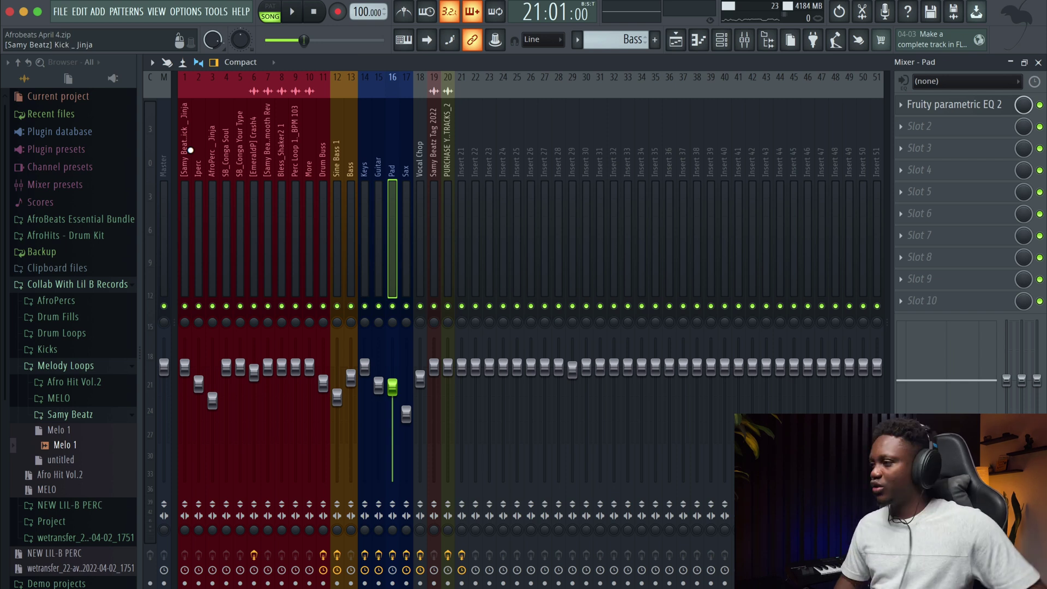
{"action": "left_click", "coordinate": [163, 156]}
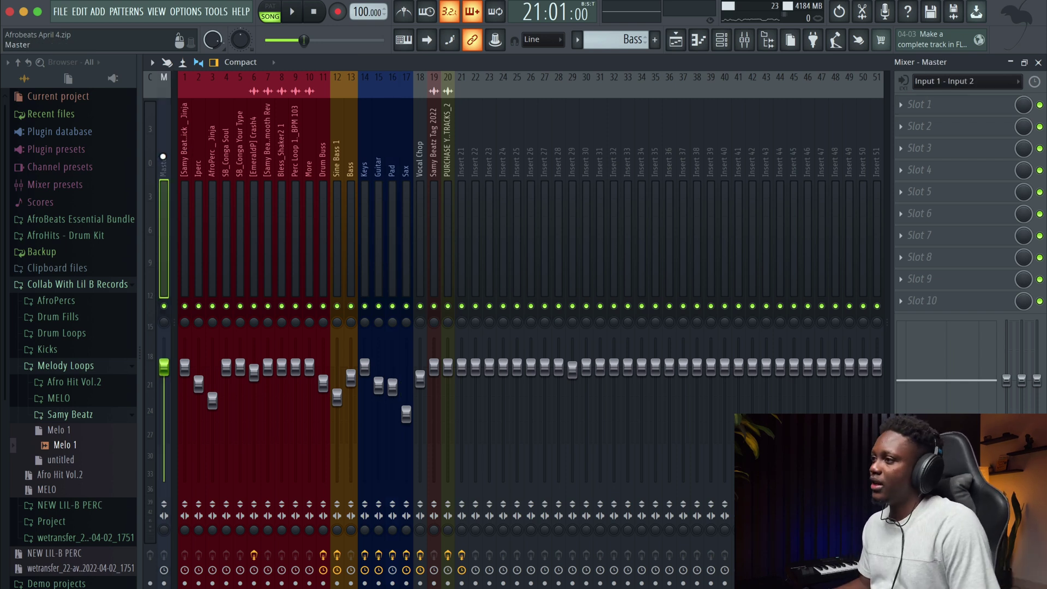
{"action": "left_click", "coordinate": [892, 110]}
{"action": "left_click", "coordinate": [734, 164]}
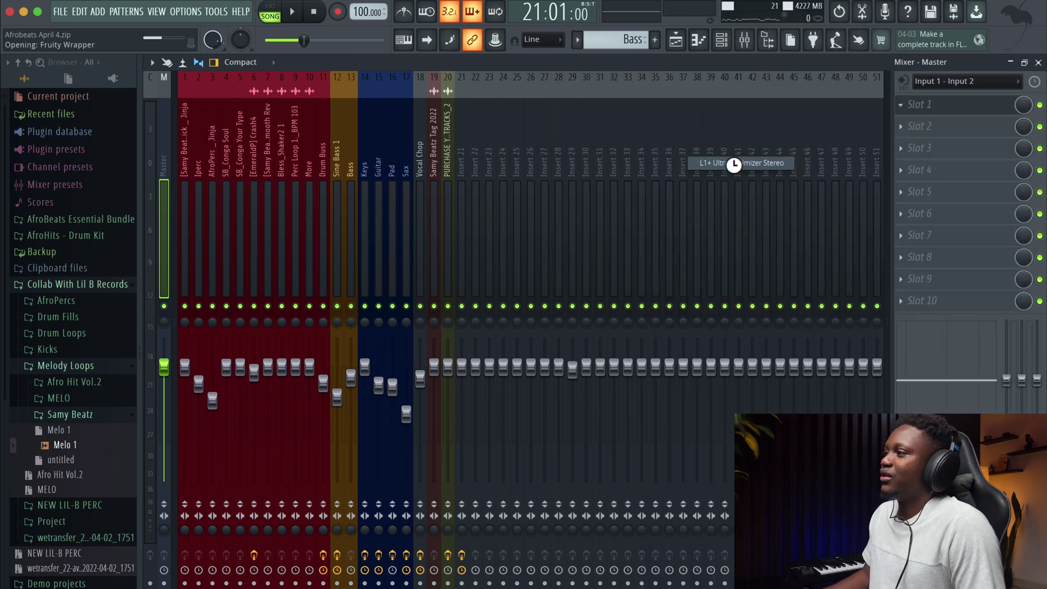
Step: Set the L1+ Ultramaximizer's output ceiling to -0.1 and, during playback, lower its threshold to -10.2
{"action": "left_click_drag", "start_coordinate": [236, 174], "coordinate": [236, 203]}
{"action": "left_click_drag", "start_coordinate": [284, 143], "coordinate": [282, 135]}
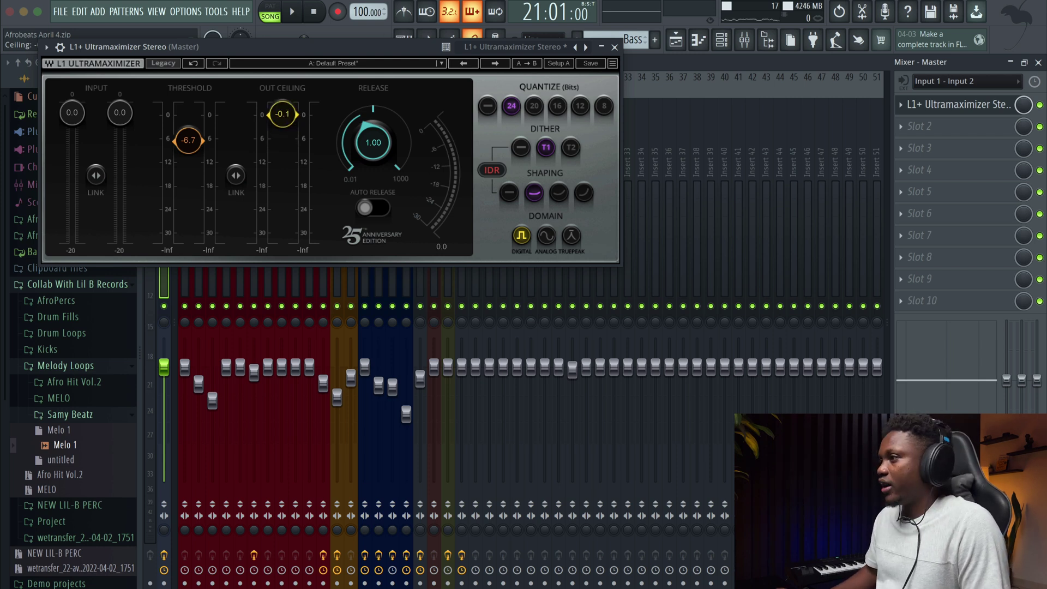
{"action": "key", "text": "space"}
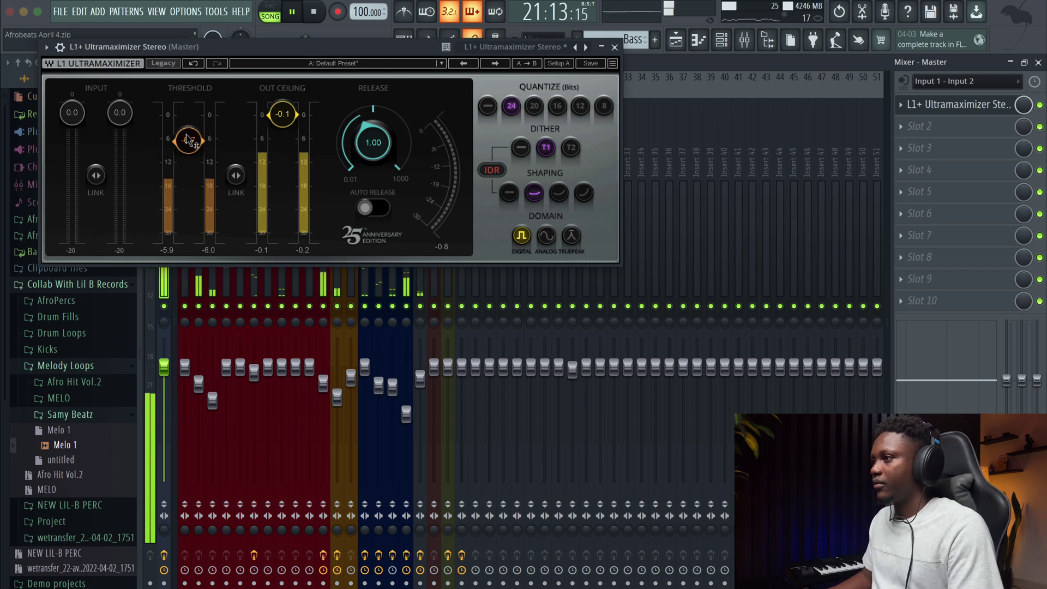
{"action": "left_click_drag", "start_coordinate": [188, 141], "coordinate": [188, 153]}
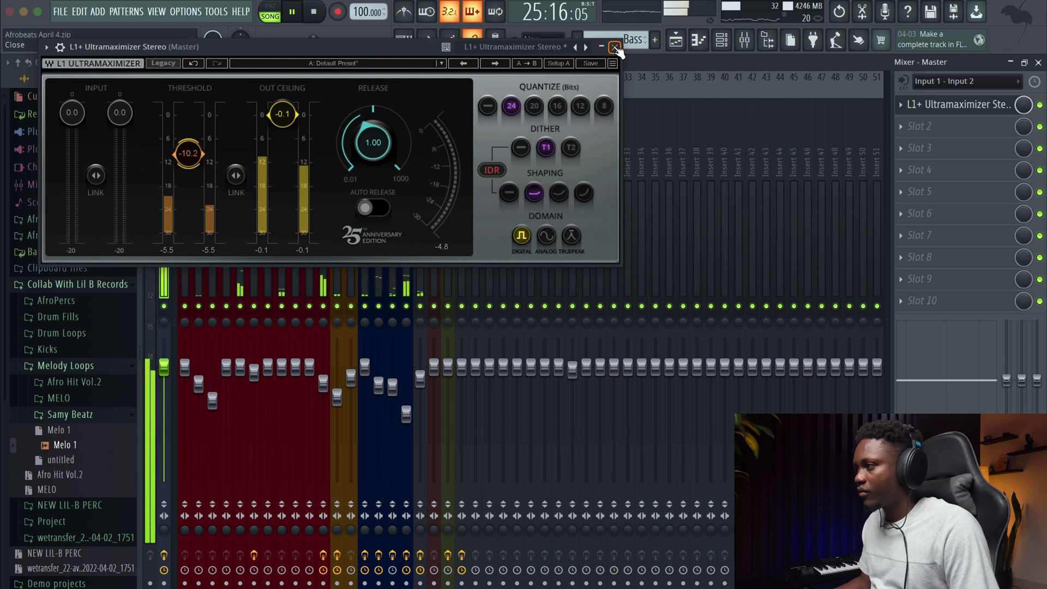
Step: Close the limiter, stop playback, and move L1+ Ultramaximizer to slot 2 of the Master's effects chain
{"action": "left_click", "coordinate": [615, 48]}
{"action": "key", "text": "space"}
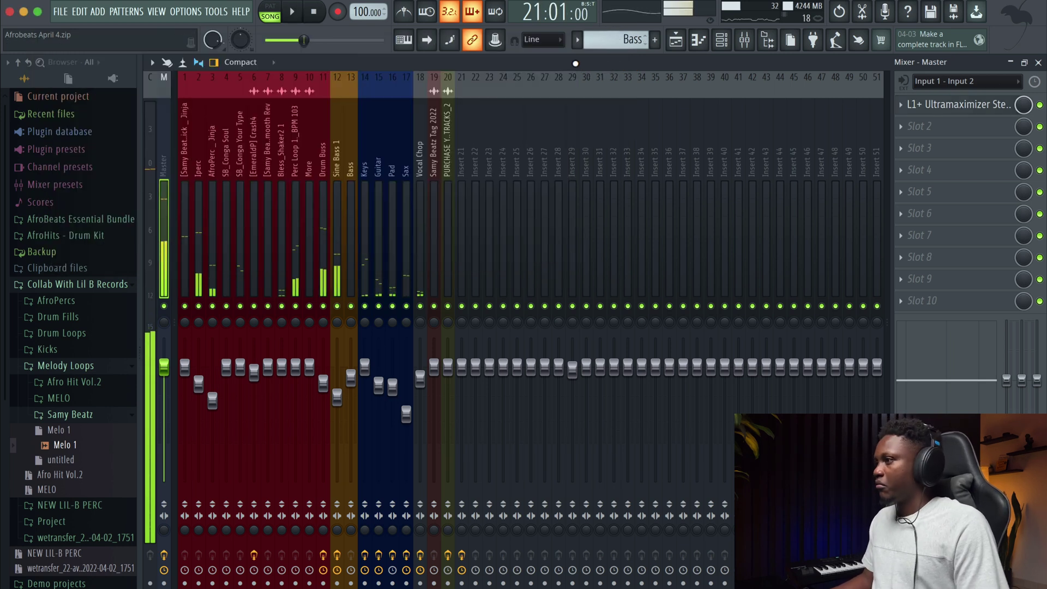
{"action": "left_click_drag", "start_coordinate": [938, 104], "coordinate": [907, 115]}
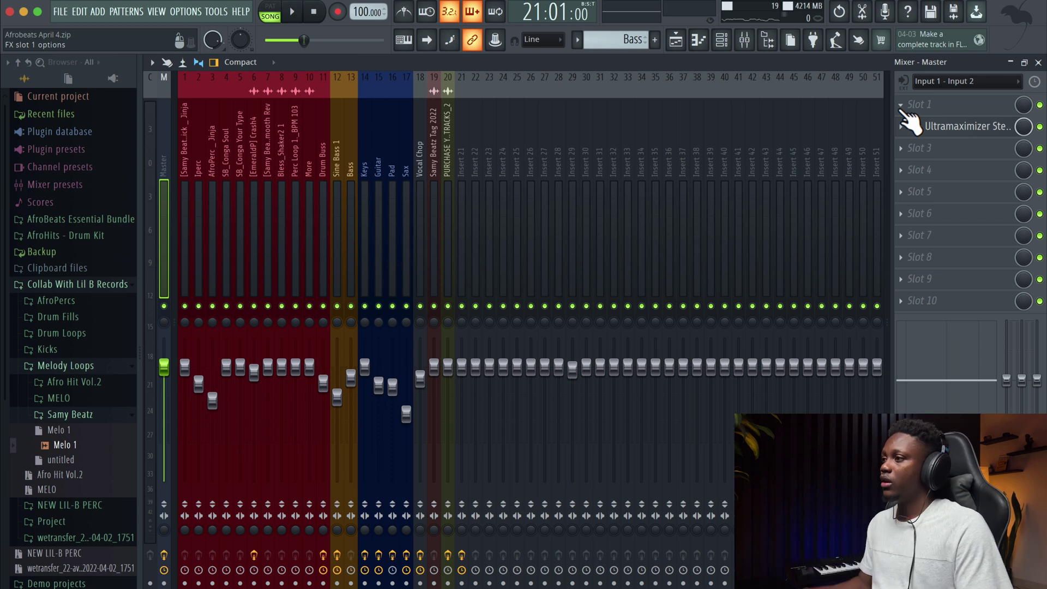
{"action": "left_click", "coordinate": [675, 40]}
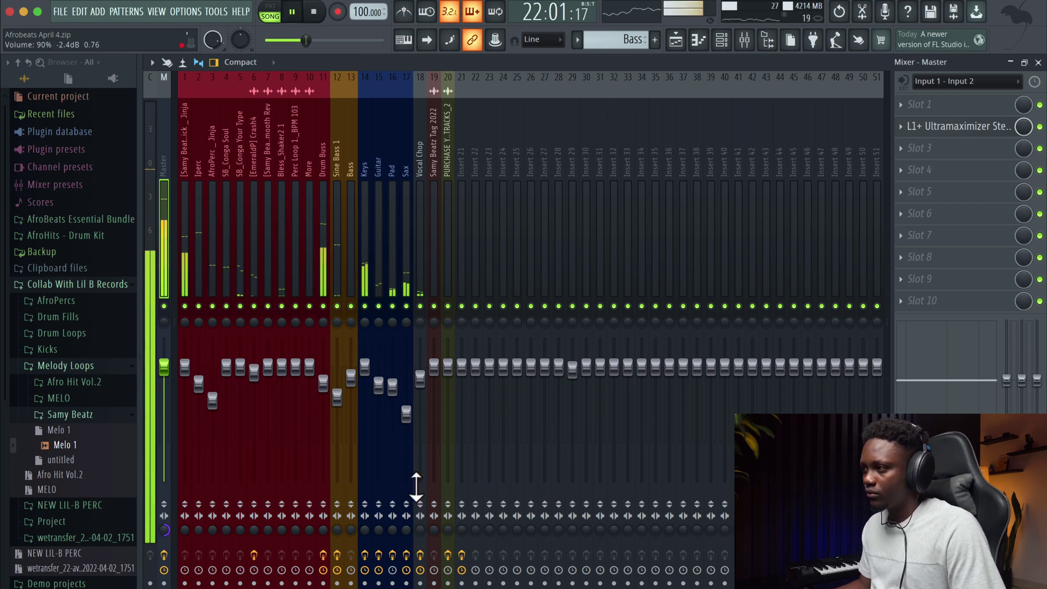
Step: Lower the Sax, Vocal Chop and Guitar levels during playback, bringing Vocal Chop to about 65% (-8.5 dB)
{"action": "left_click_drag", "start_coordinate": [408, 416], "coordinate": [408, 424]}
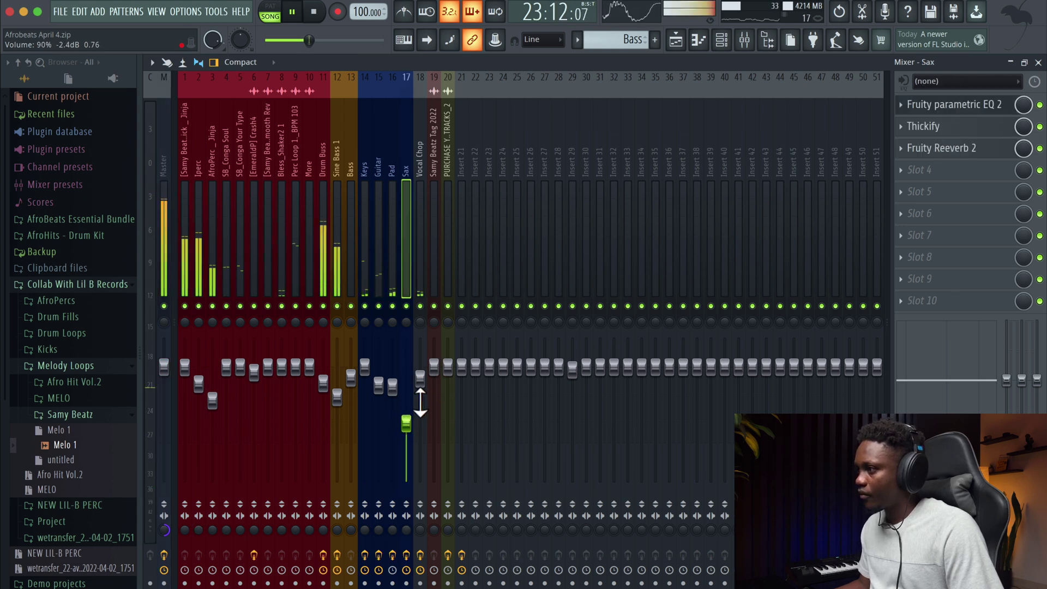
{"action": "left_click_drag", "start_coordinate": [425, 383], "coordinate": [425, 396]}
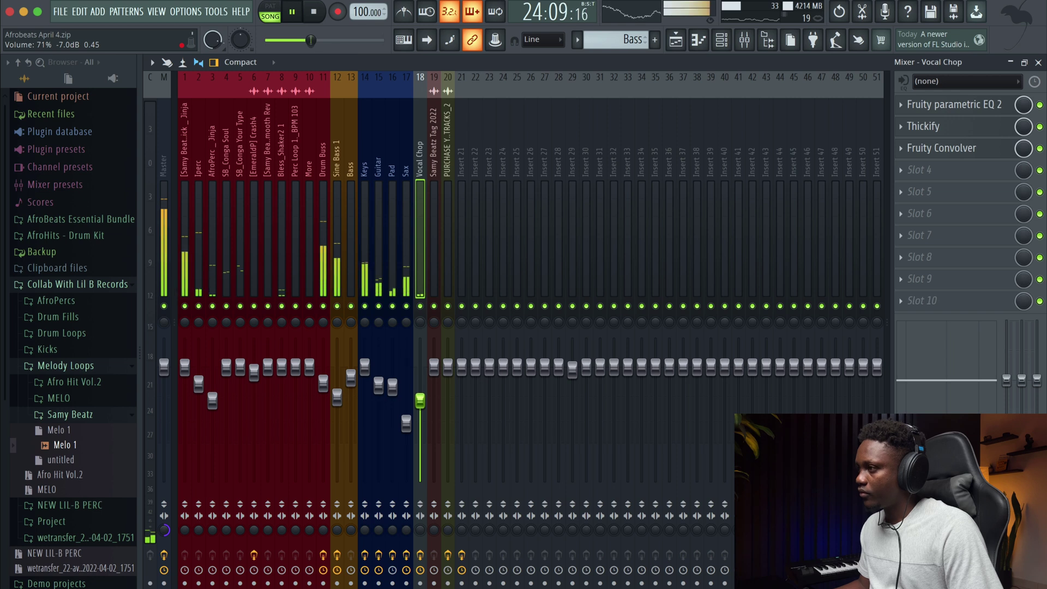
{"action": "left_click_drag", "start_coordinate": [410, 435], "coordinate": [410, 443]}
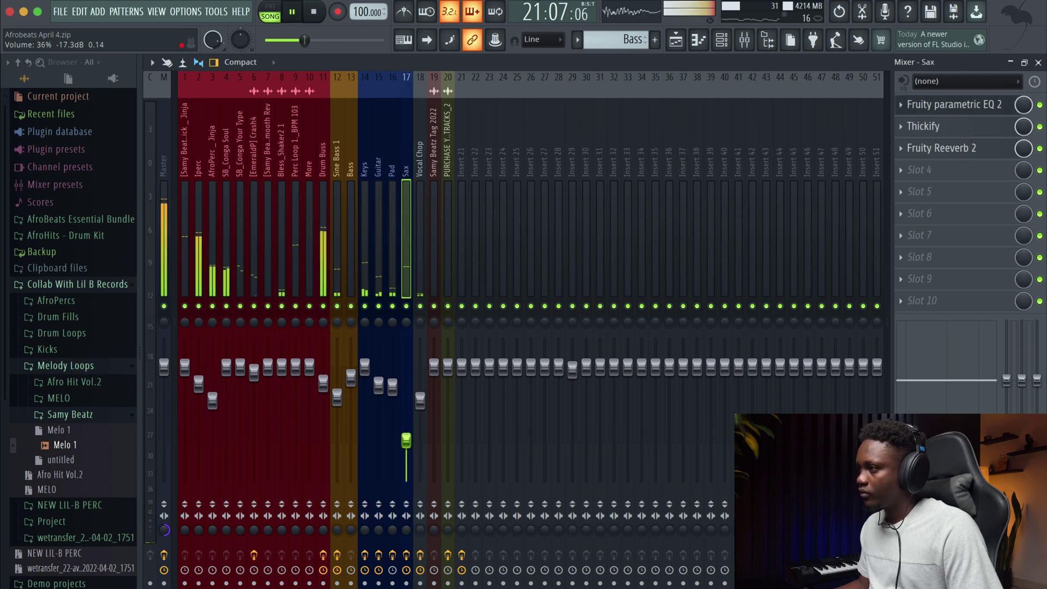
{"action": "left_click", "coordinate": [420, 400]}
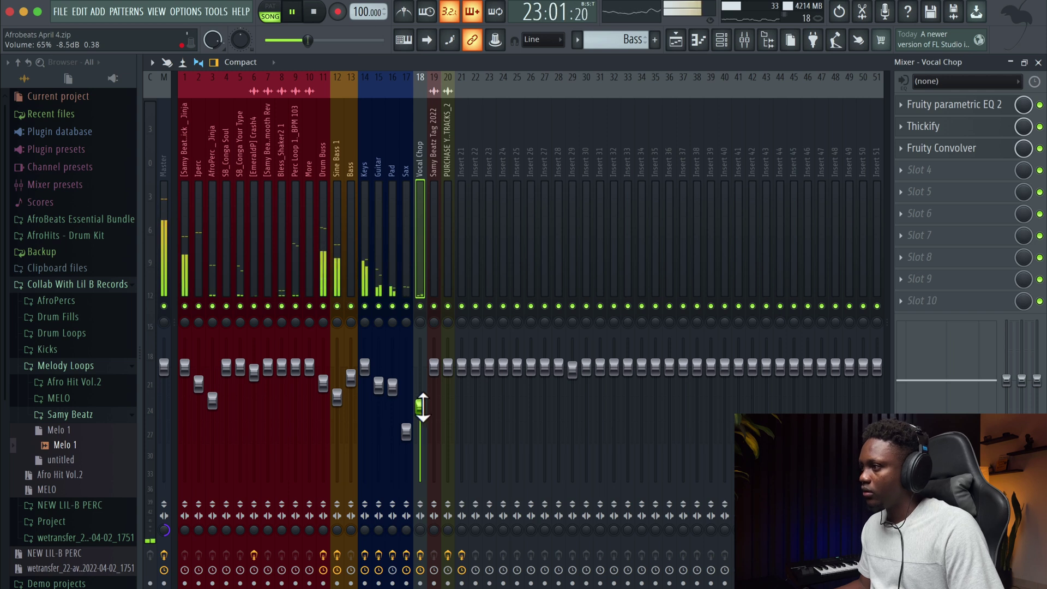
{"action": "left_click_drag", "start_coordinate": [376, 380], "coordinate": [377, 387]}
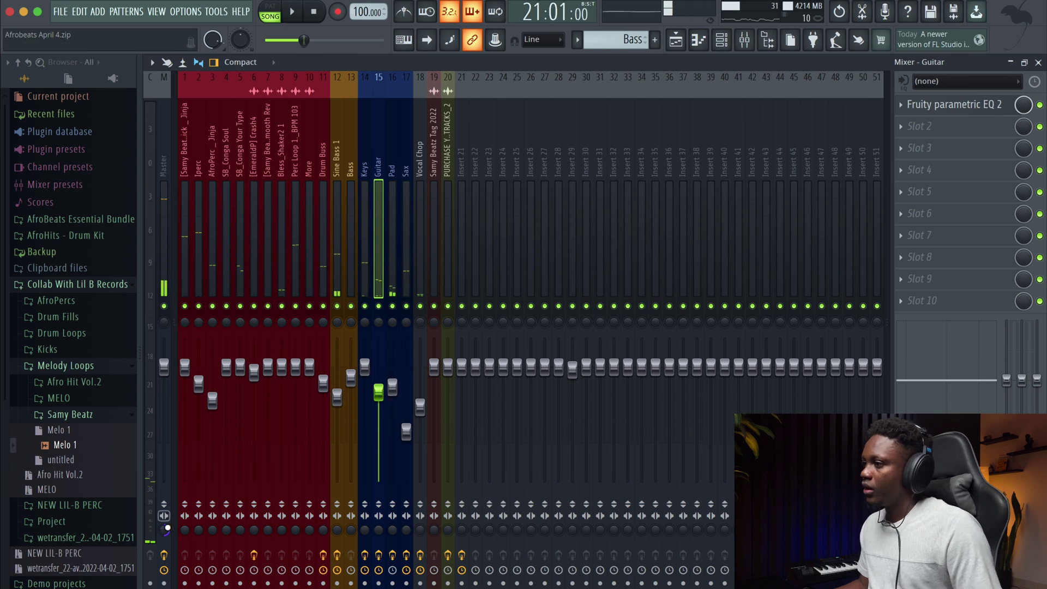
Step: Select the Master track and test its stereo separation against the Original setting during playback
{"action": "left_click", "coordinate": [164, 529]}
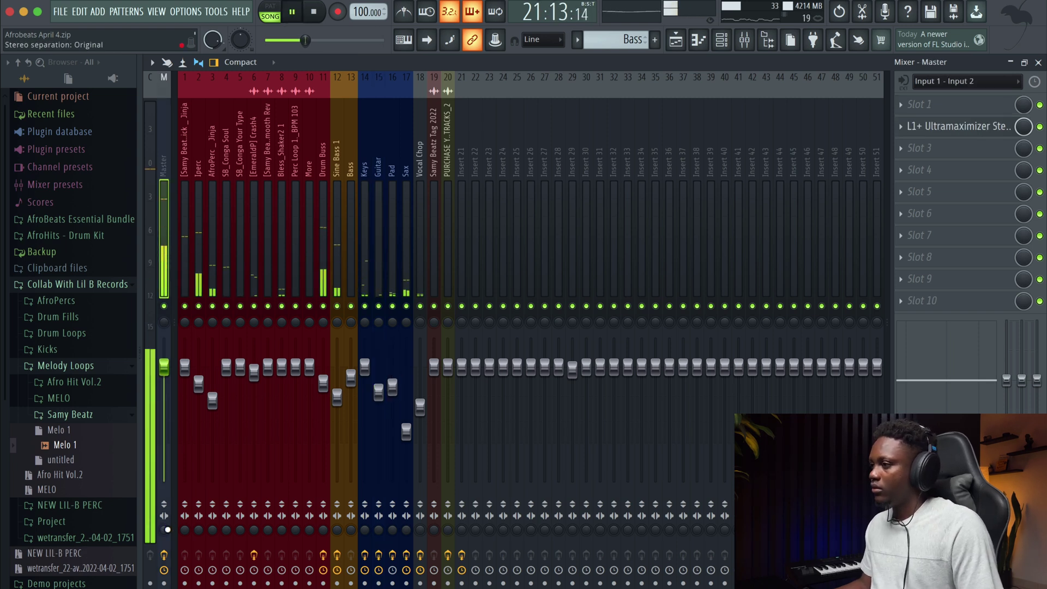
{"action": "left_click_drag", "start_coordinate": [168, 529], "coordinate": [167, 545]}
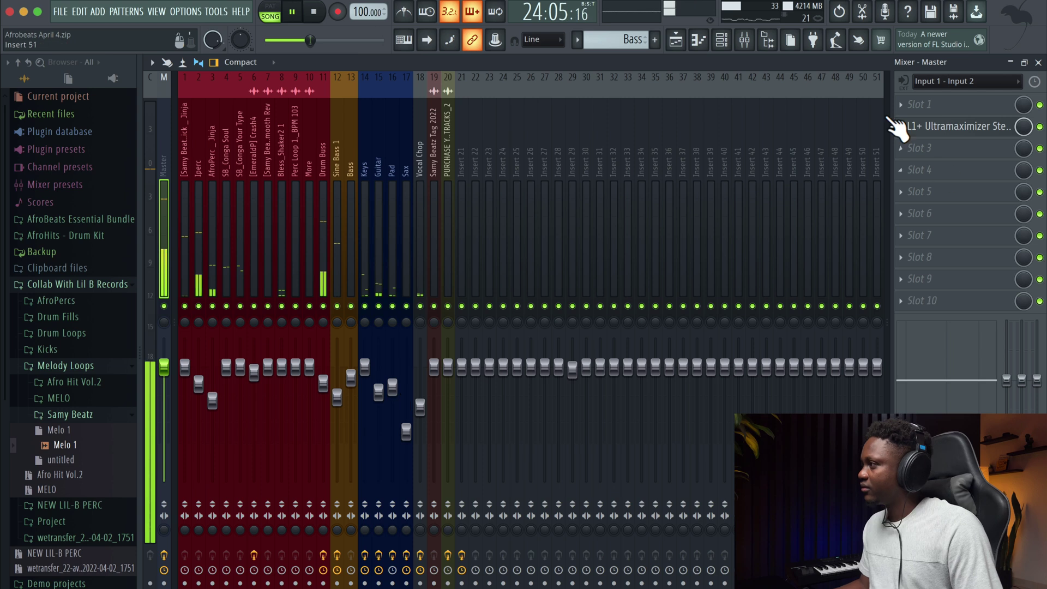
Step: Return to the Playlist, stop playback, and fit the full length and more tracks of the arrangement in view
{"action": "key", "text": "F5"}
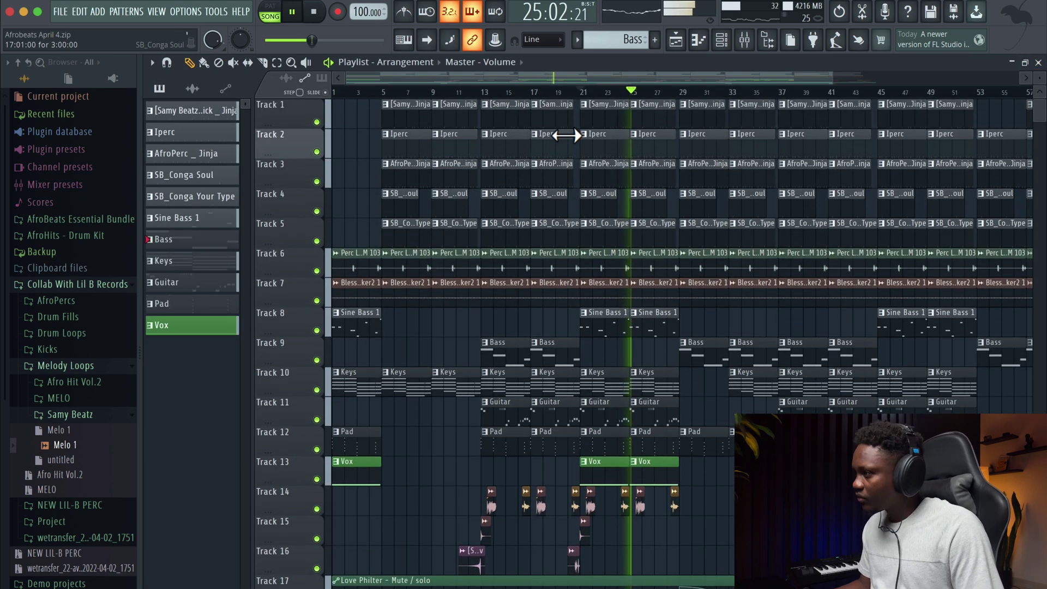
{"action": "key", "text": "space"}
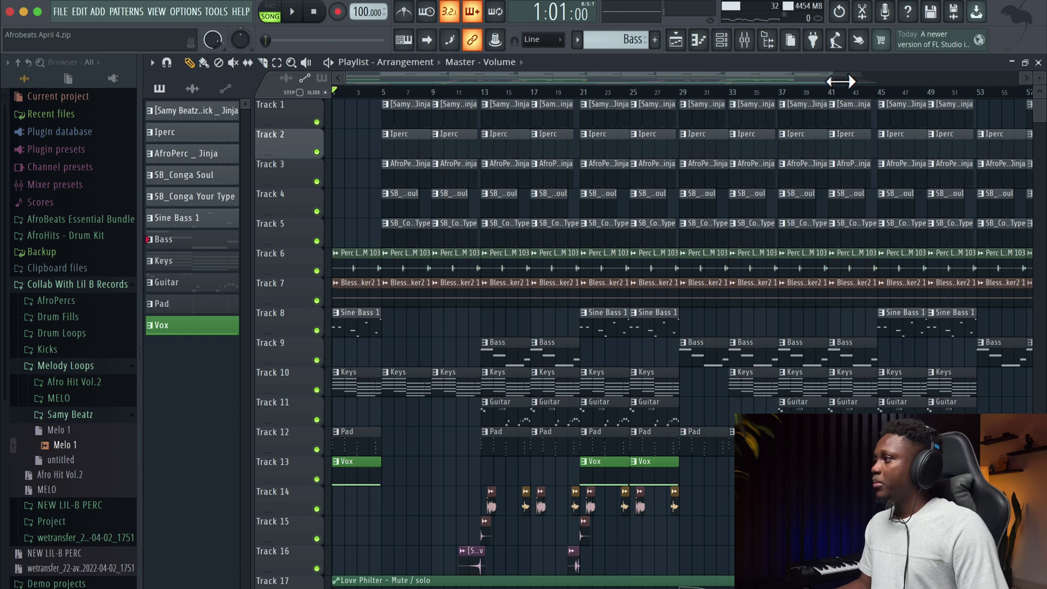
{"action": "left_click_drag", "start_coordinate": [834, 81], "coordinate": [916, 85]}
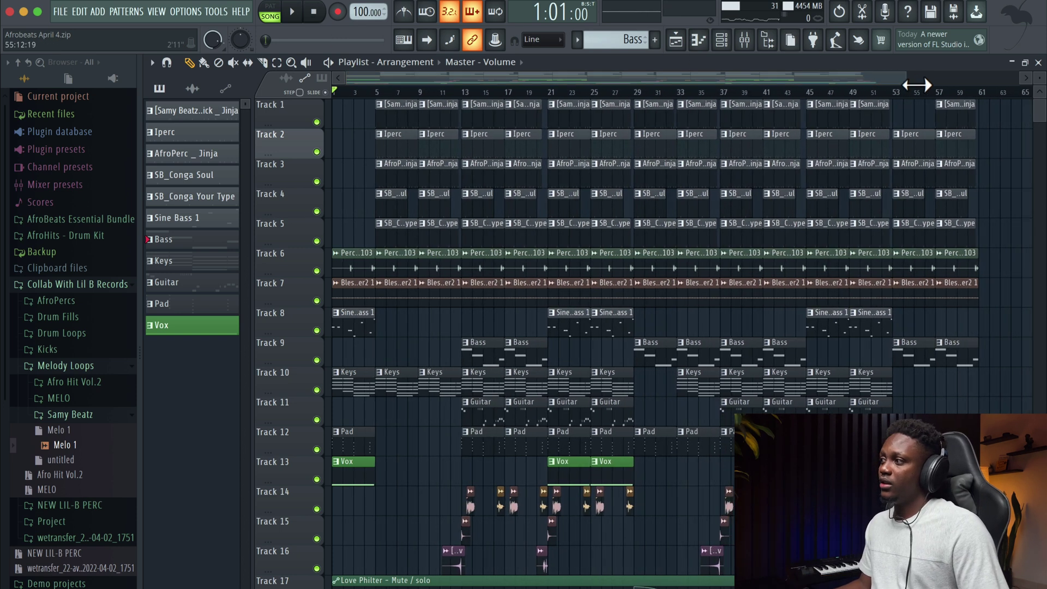
{"action": "left_click_drag", "start_coordinate": [1040, 78], "coordinate": [1040, 87]}
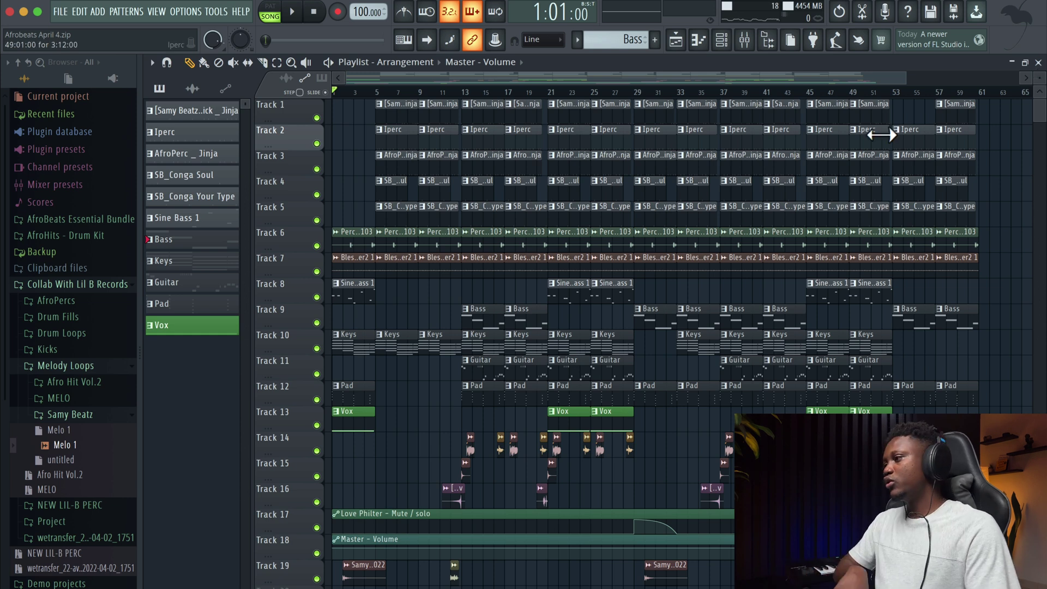
{"action": "scroll", "coordinate": [895, 109], "scroll_direction": "up", "scroll_amount": 1}
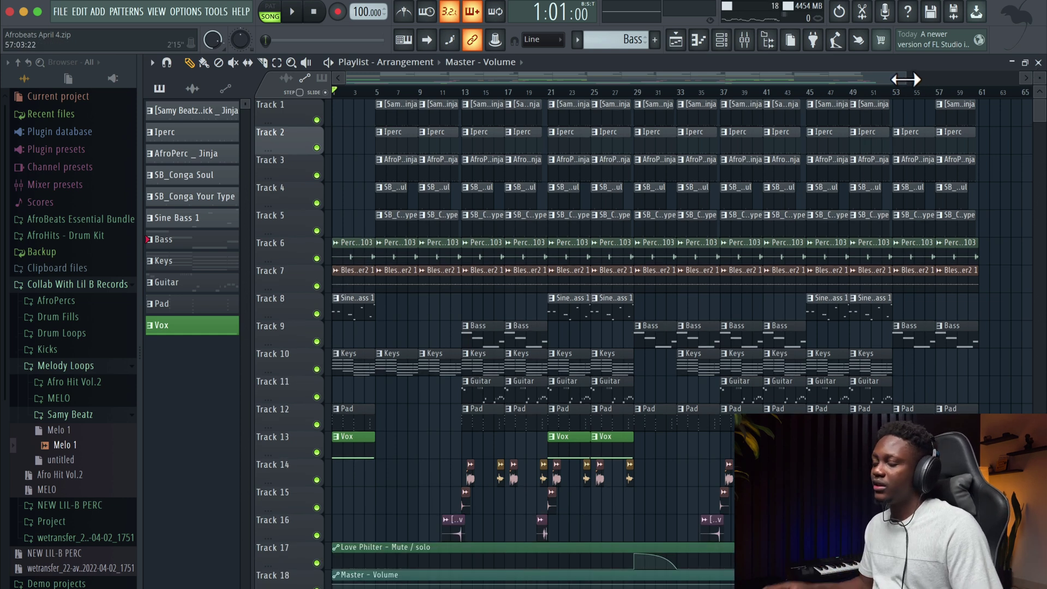